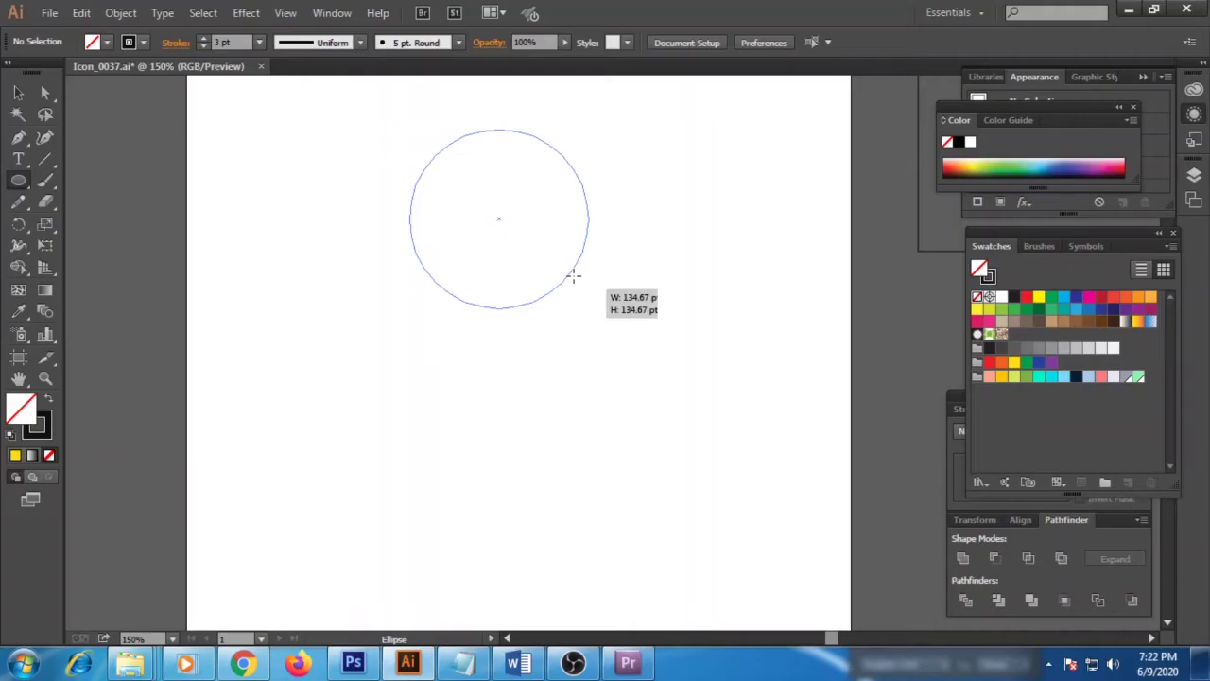
- Draw the globe circle near the top of the artboard with a 3 pt black stroke and no fill
left_click_drag(573, 275, 611, 330)
- Draw the left wavy body contour with the Pen, curving down from the circle's edge
key("p")
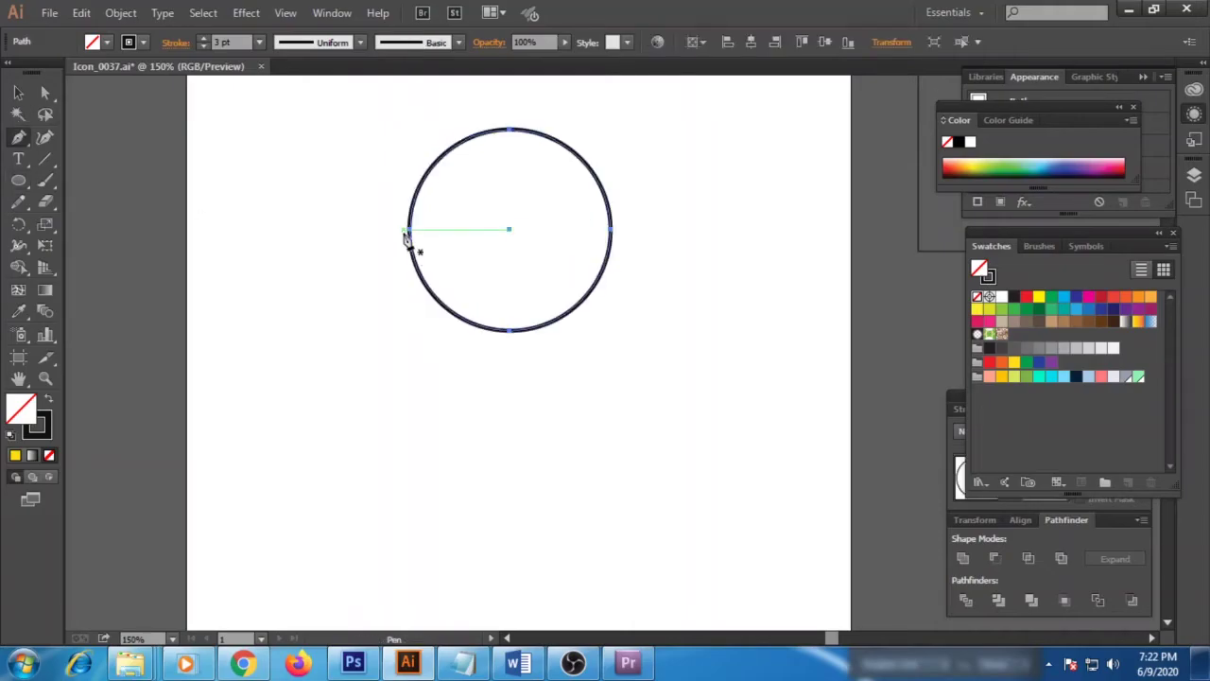
left_click(404, 231)
scroll(425, 346, "down", 3)
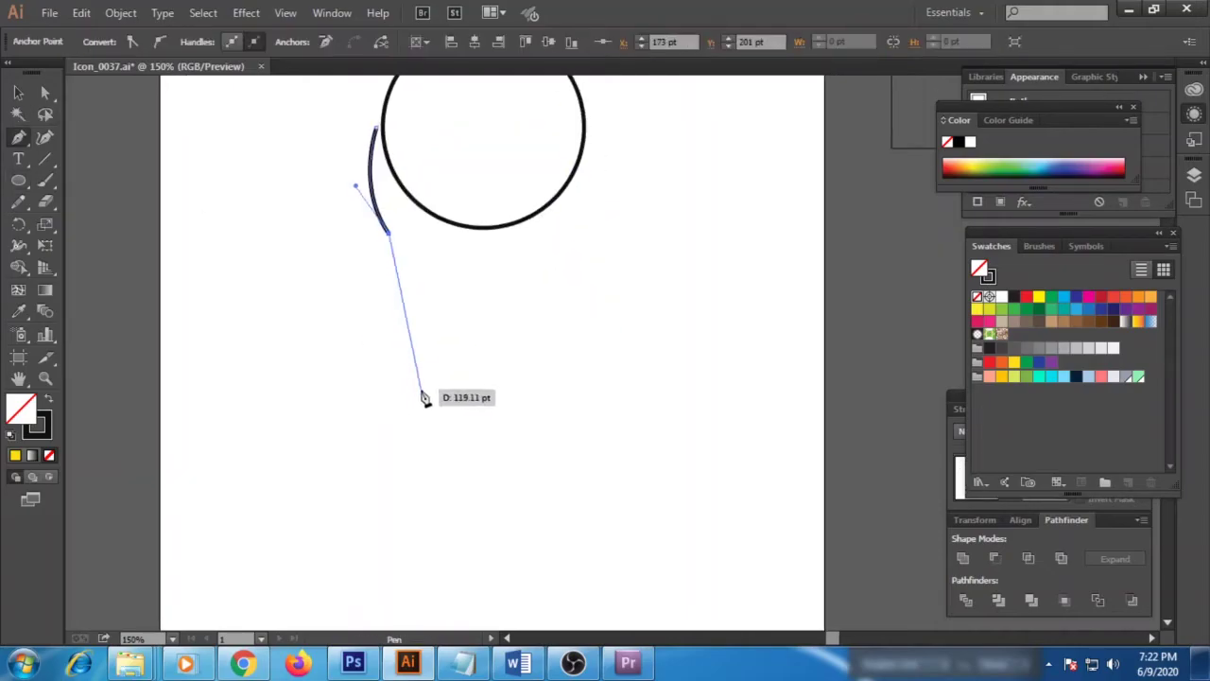
left_click_drag(407, 383, 470, 511)
left_click(407, 384)
left_click_drag(388, 482, 362, 521)
left_click(389, 483)
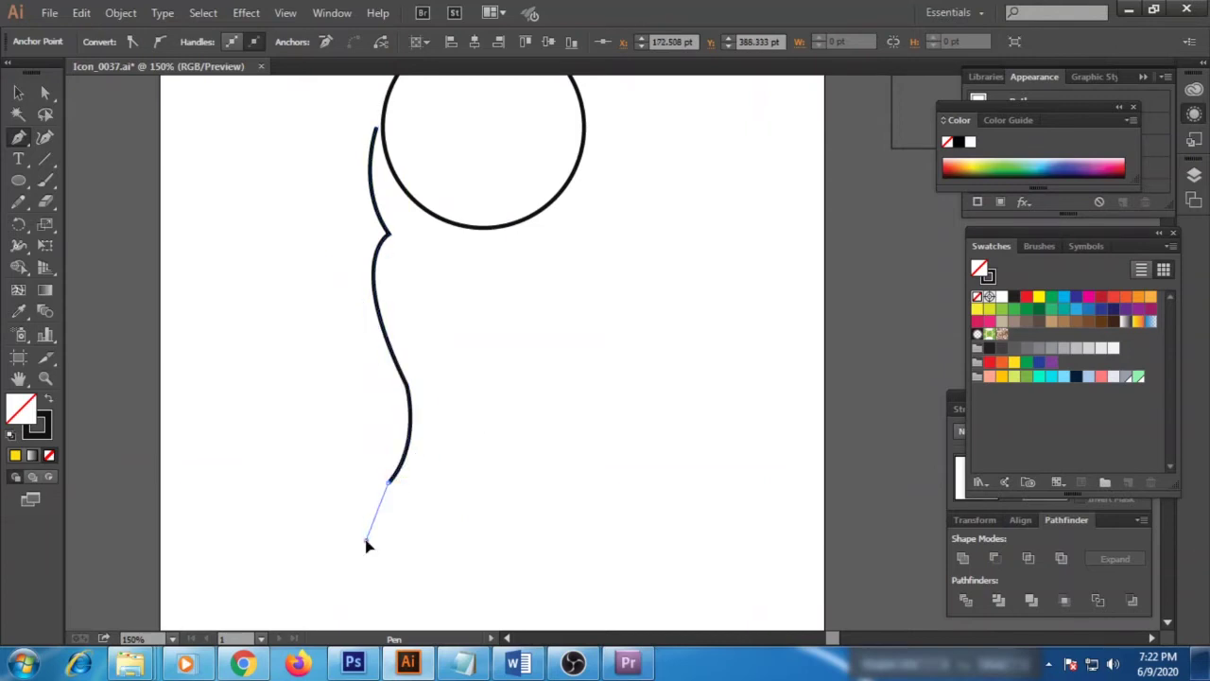
left_click(584, 115, "ctrl")
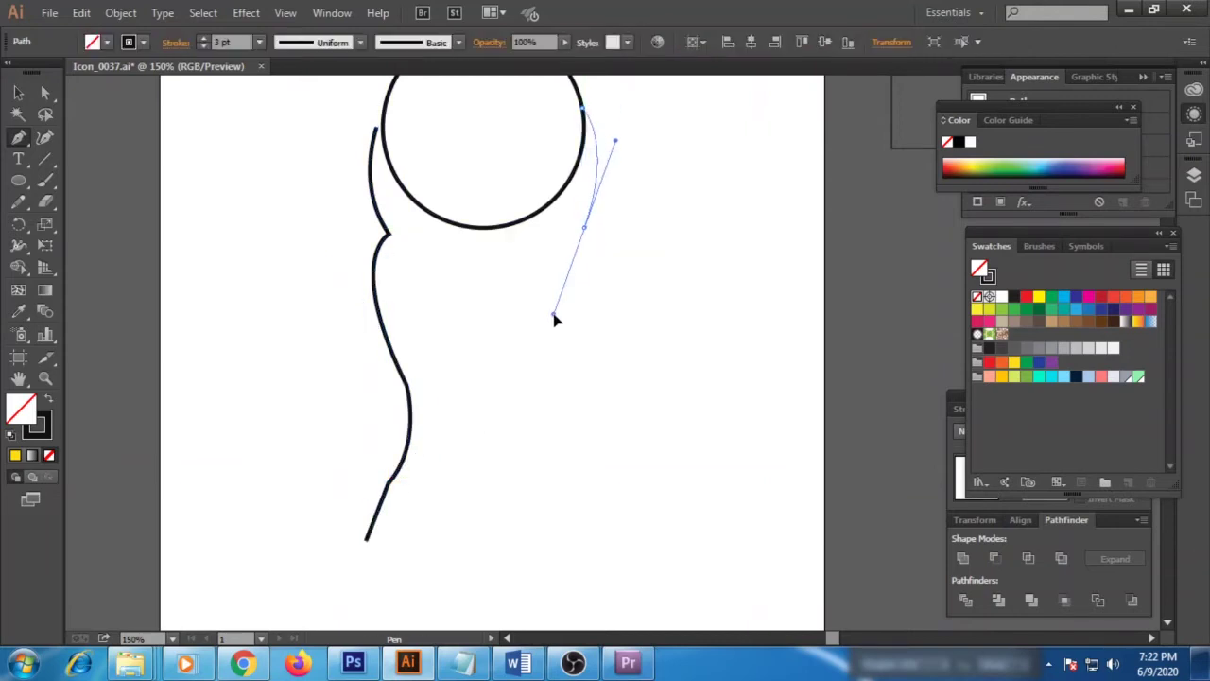
- Draw the right body contour curving down from the circle, ending in a straight segment
left_click_drag(555, 318, 560, 303)
left_click_drag(529, 450, 545, 506)
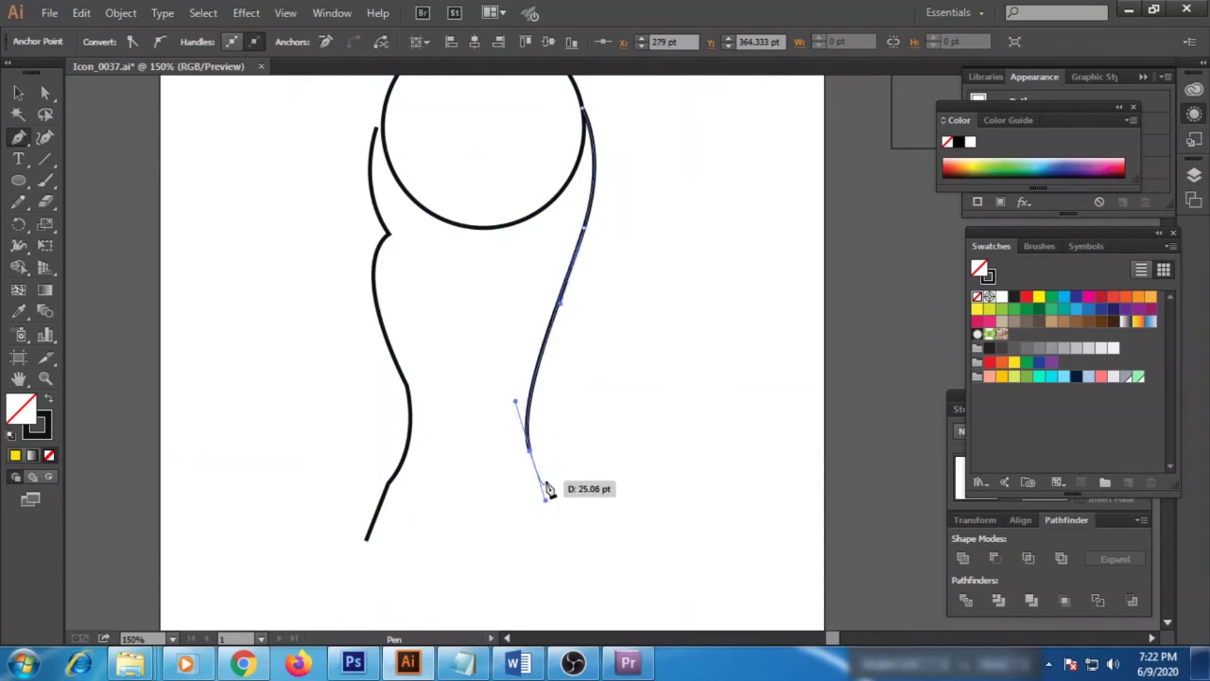
left_click(552, 541)
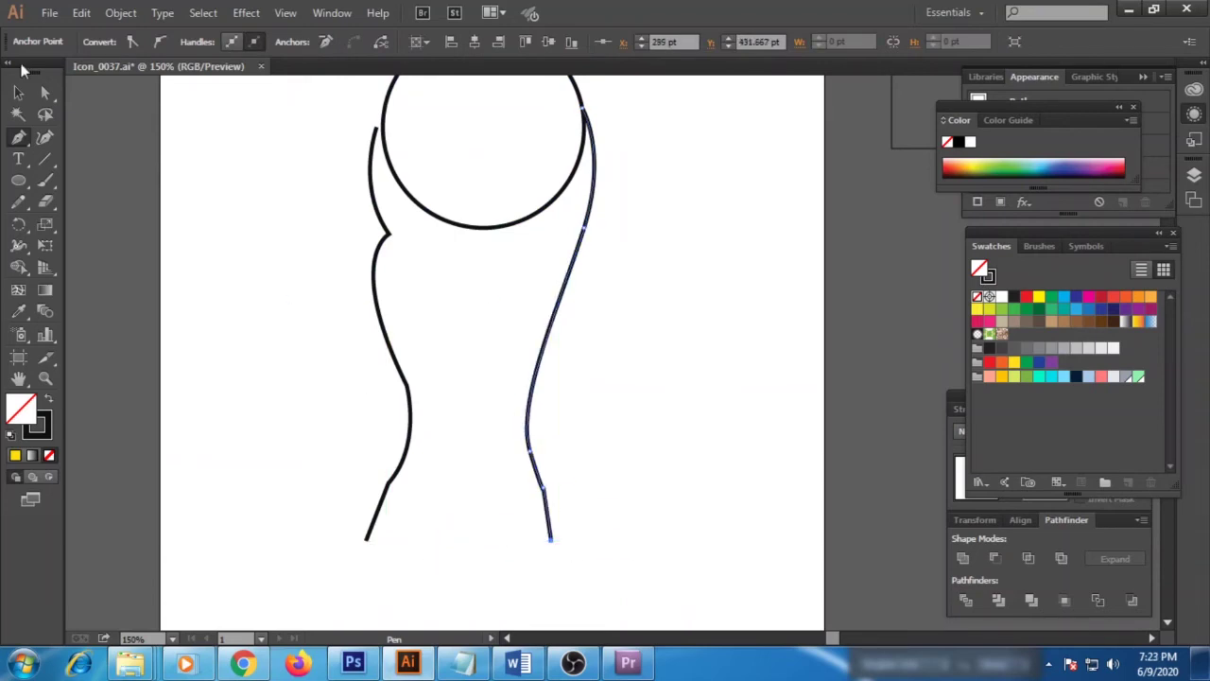
- Select both side outlines and reshape their width and height with Free Transform
key("v")
left_click(623, 423)
key("ctrl+1")
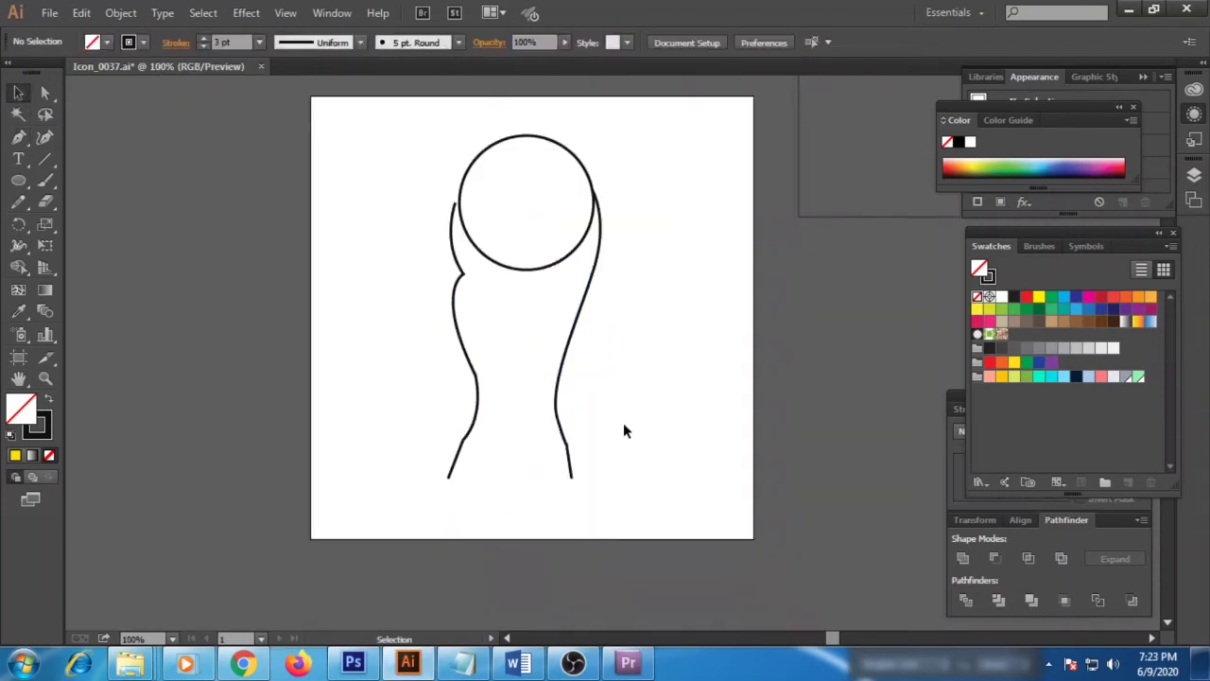
left_click(464, 285)
left_click(648, 467)
left_click_drag(648, 466, 410, 463)
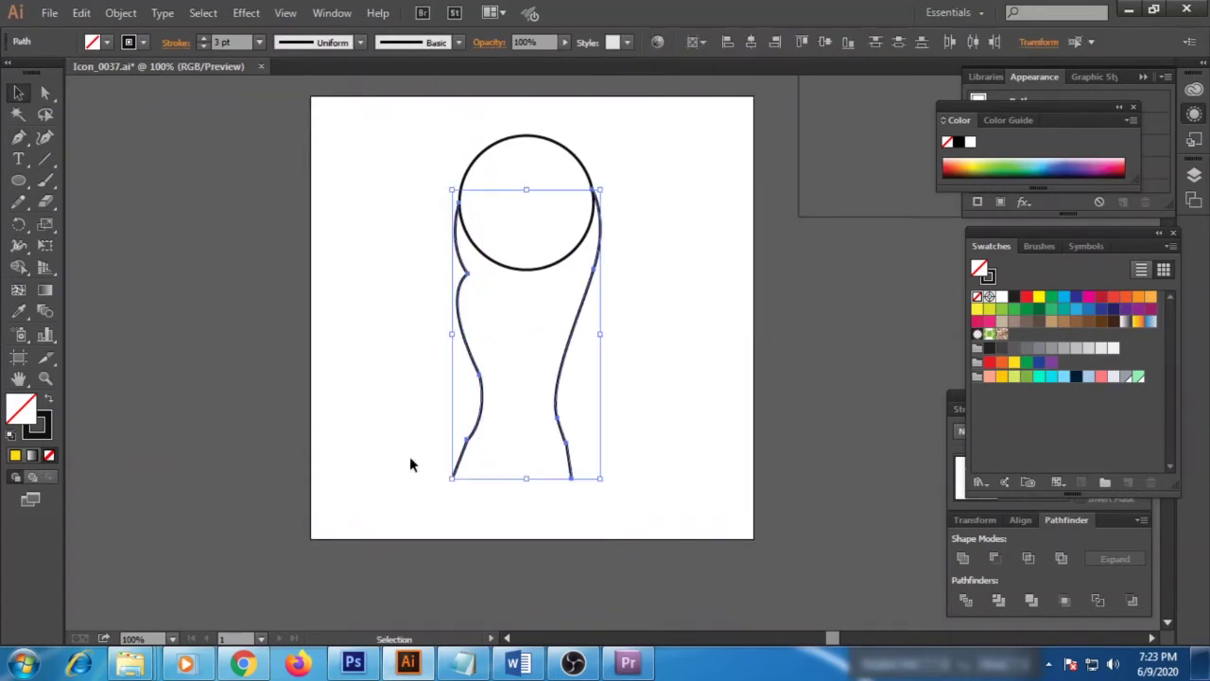
left_click(43, 246)
left_click_drag(529, 479, 561, 508)
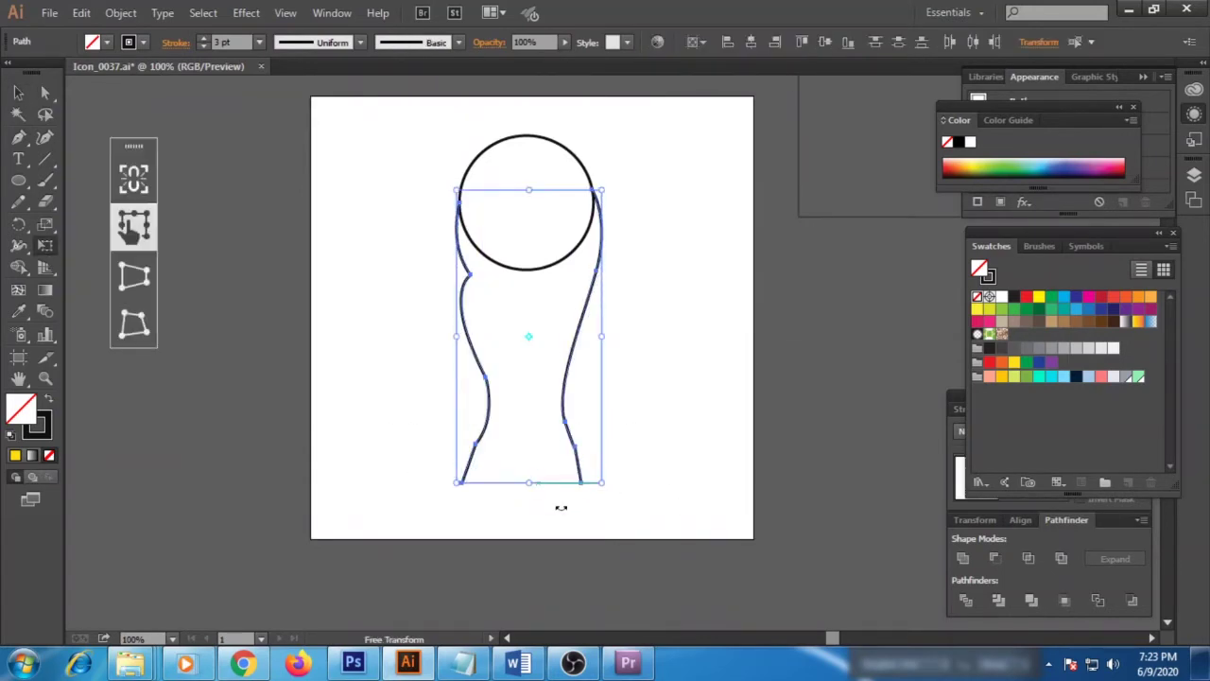
- Alt-drag a copy of the circle left of the trophy and delete its top anchor to leave a half-circle arc
key("v")
left_click(610, 309)
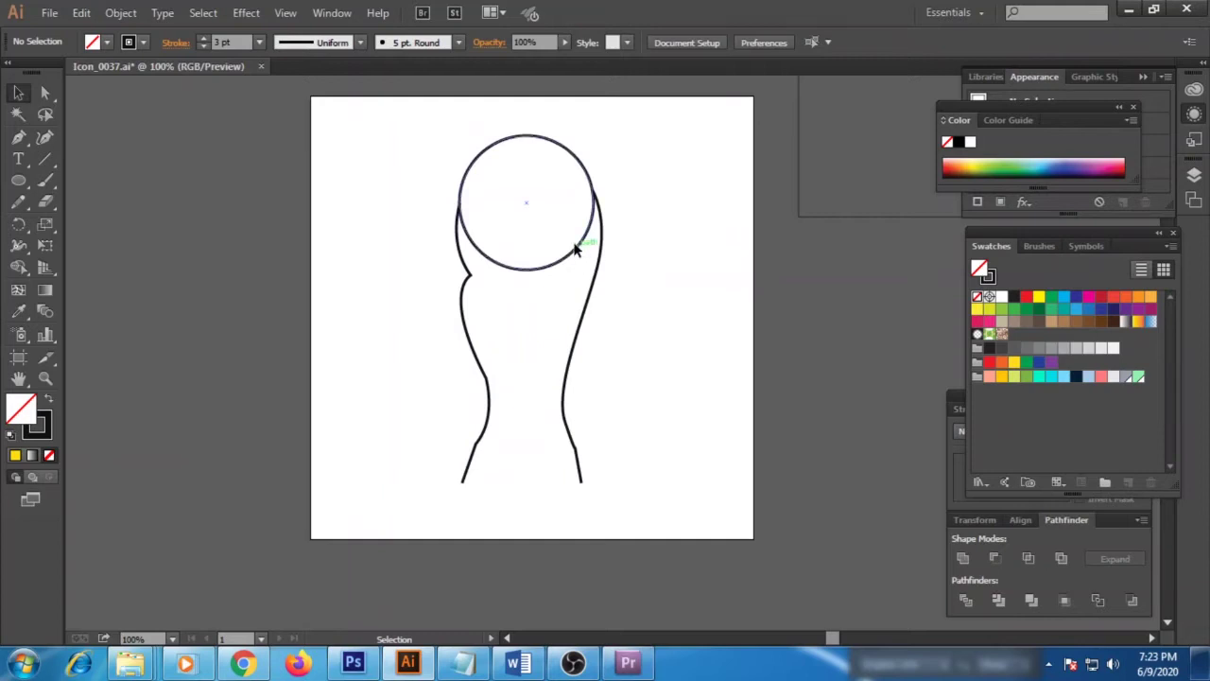
left_click_drag(575, 248, 412, 282)
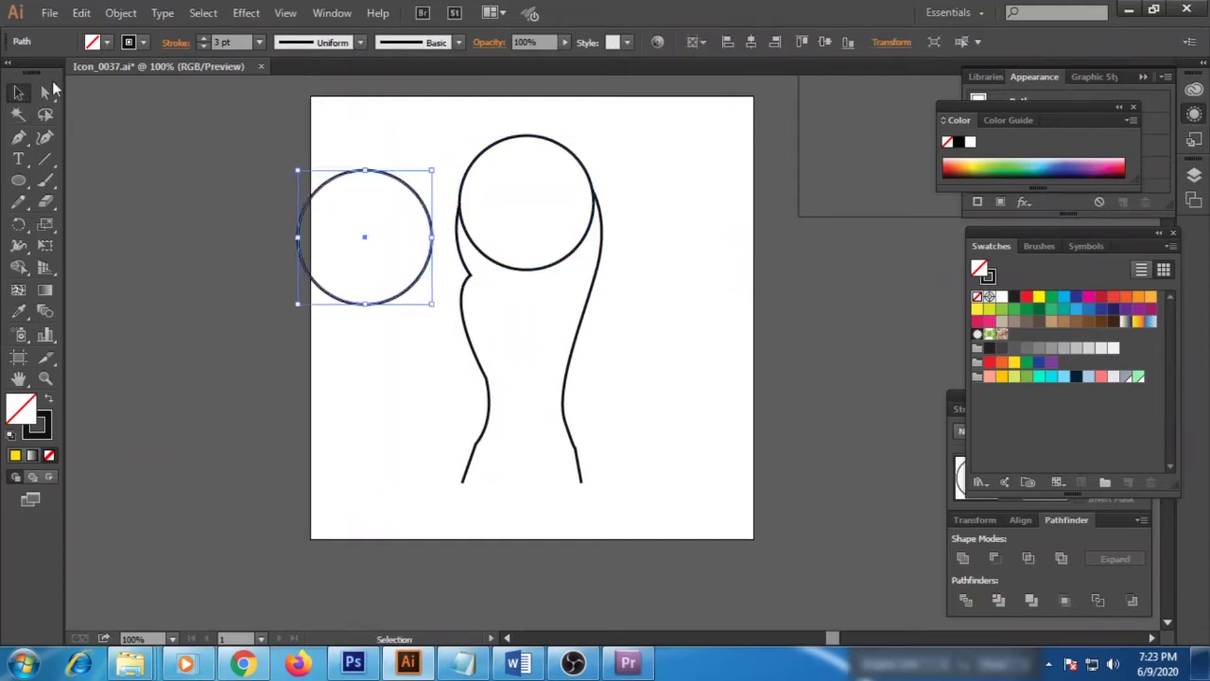
left_click(364, 170)
key("Delete")
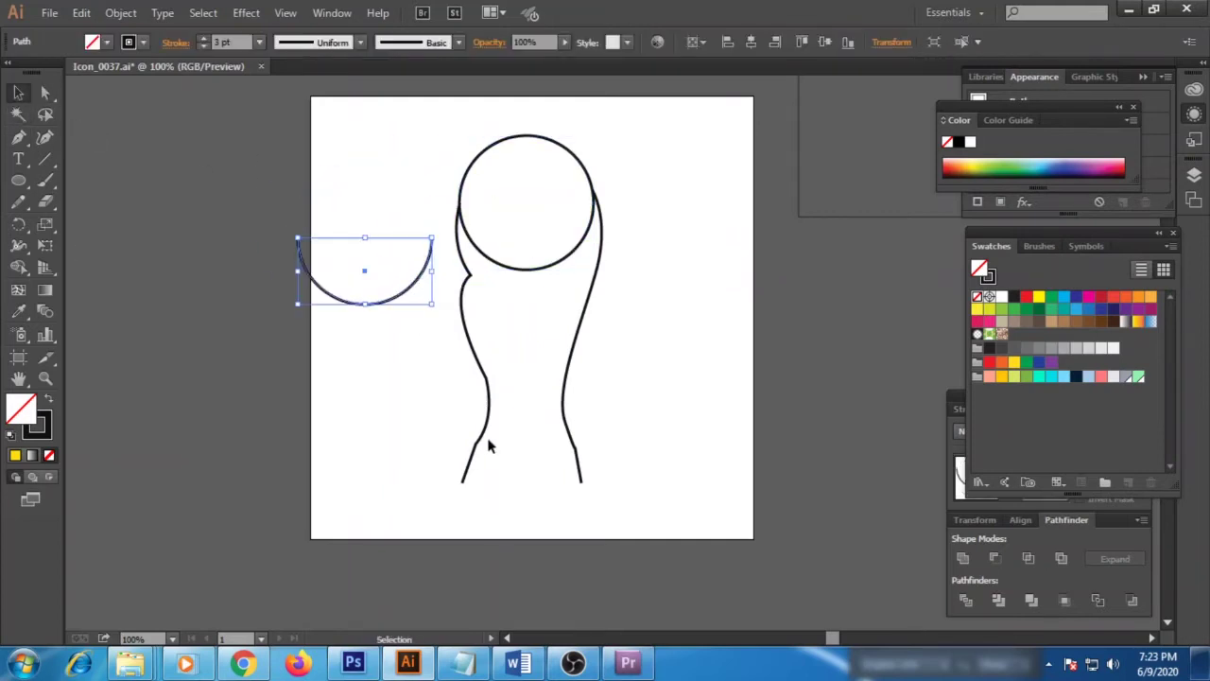
- Join the bottom ends of the two side outlines with a flat base line
left_click(479, 444)
key("p")
left_click(462, 482)
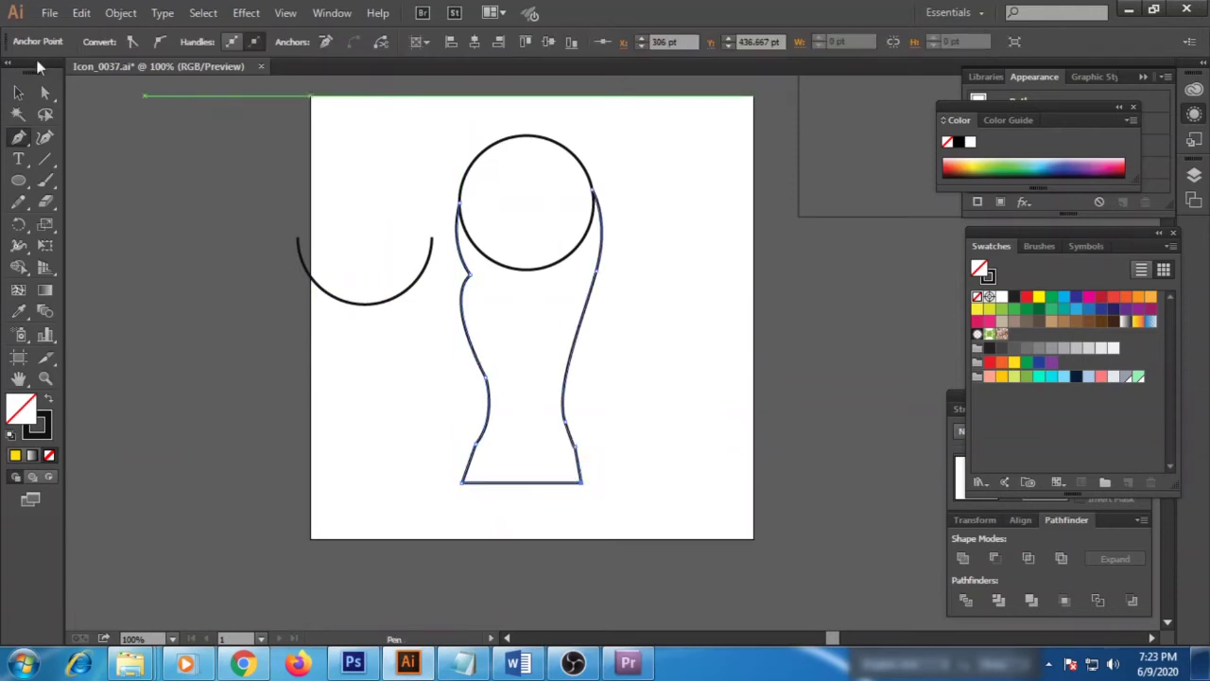
left_click(18, 91)
left_click(593, 295)
key("ctrl+equal")
- Close the body outline across the top of the globe with the Pen
left_click_drag(690, 151, 558, 239)
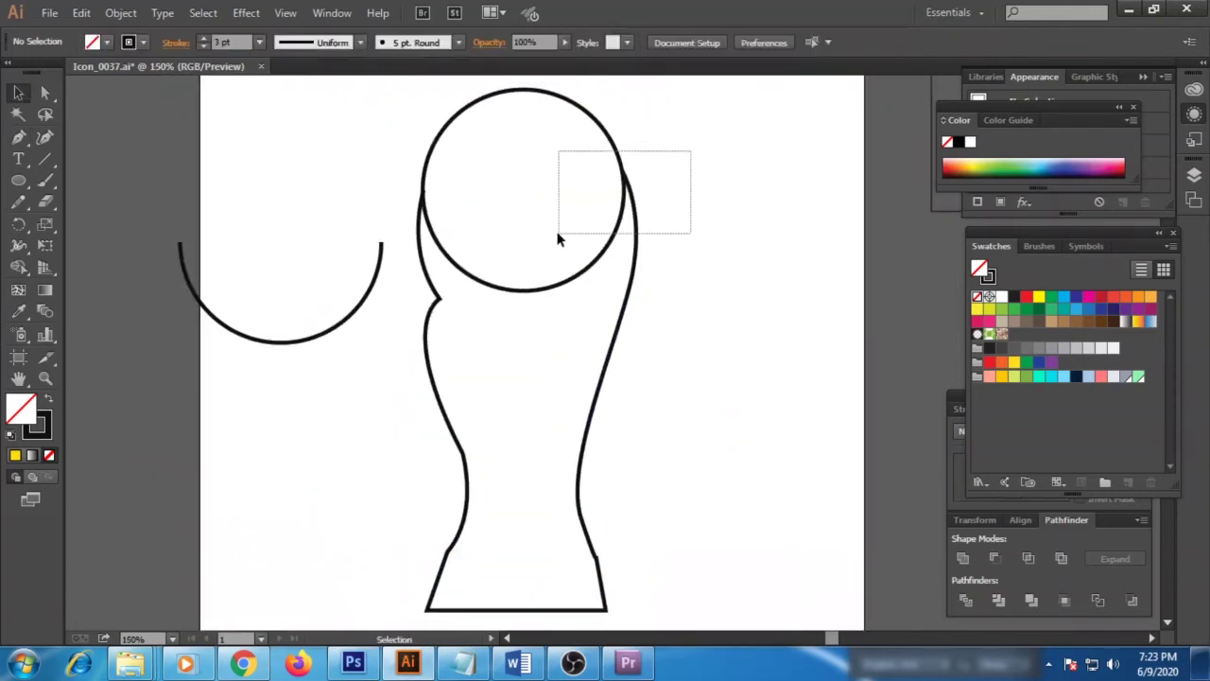
key("p")
left_click(422, 192)
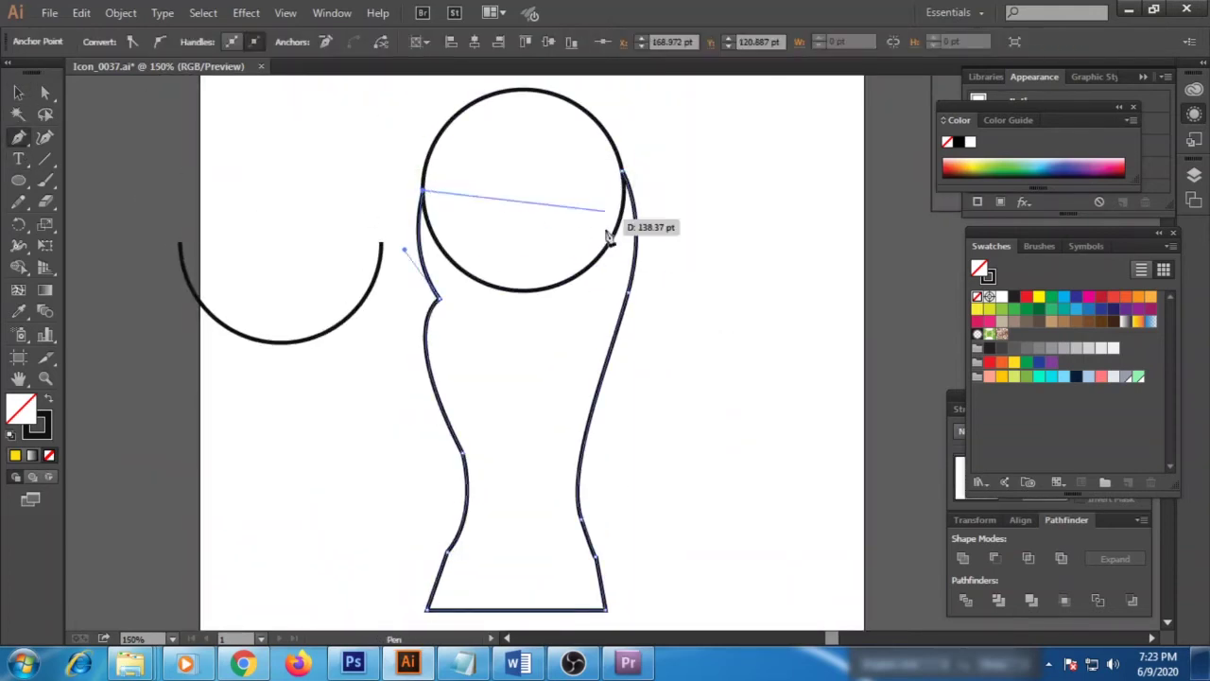
left_click(622, 173)
key("v")
- Unite the body and globe circle with Pathfinder and move the half-circle arc onto the head
left_click(523, 90, "shift")
left_click(963, 558)
left_click(326, 333)
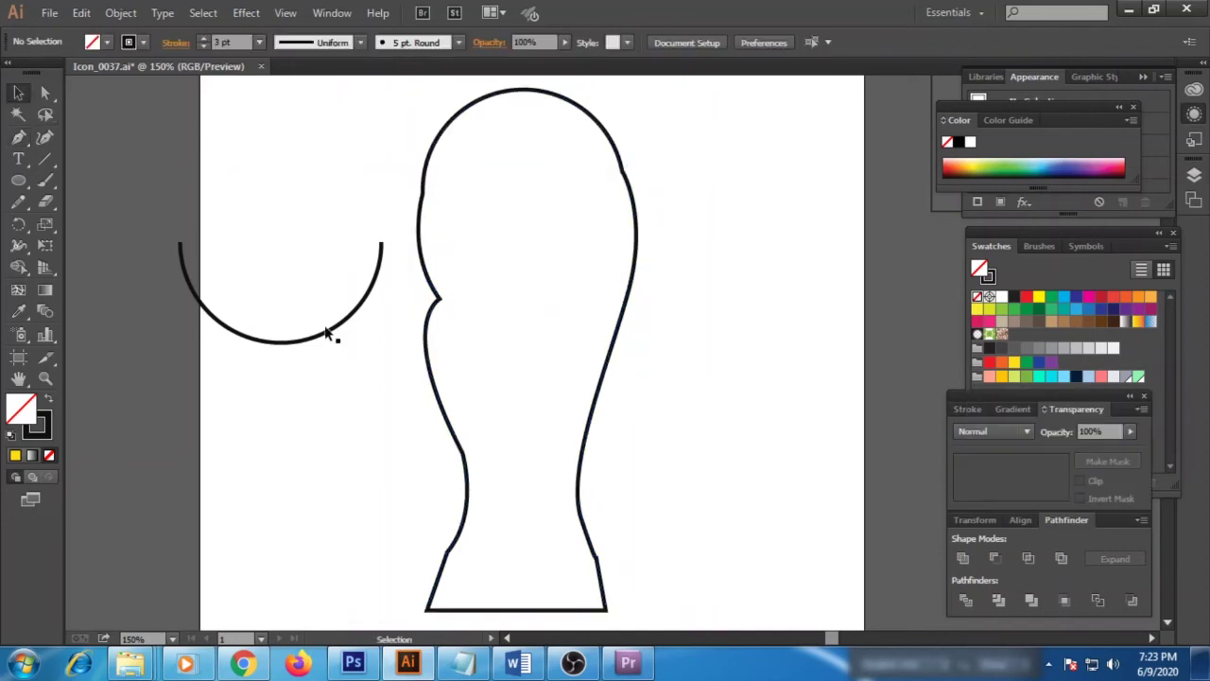
left_click_drag(326, 333, 572, 274)
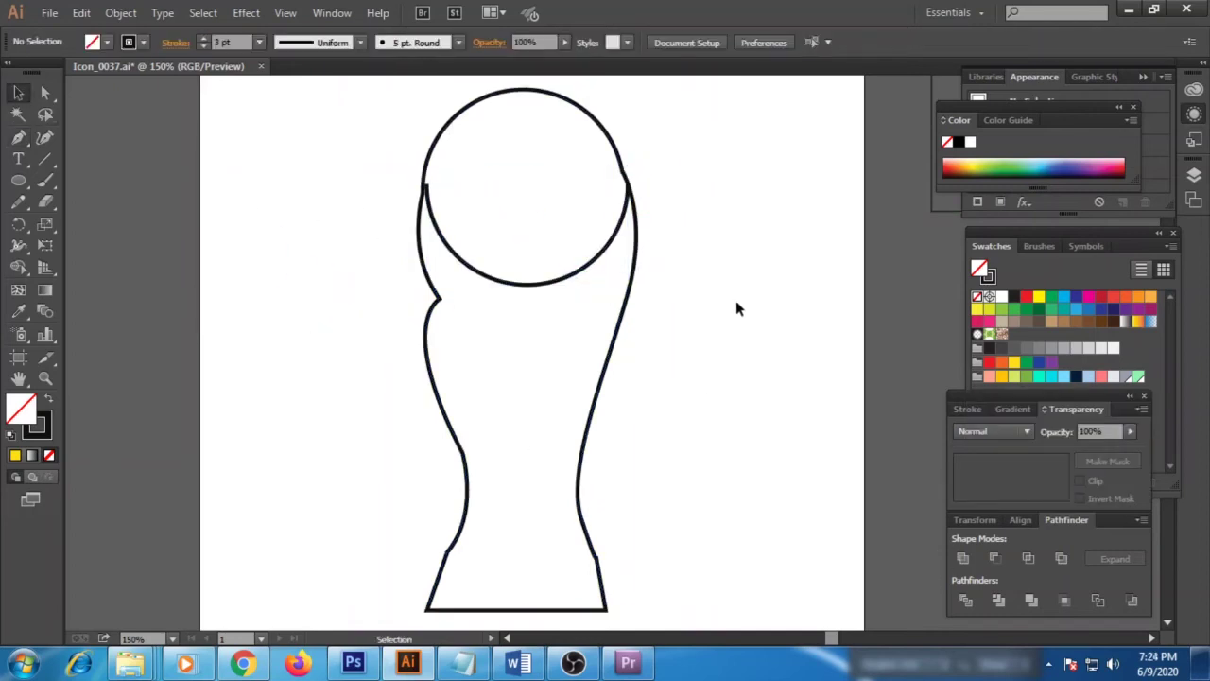
left_click(606, 257)
left_click(738, 265)
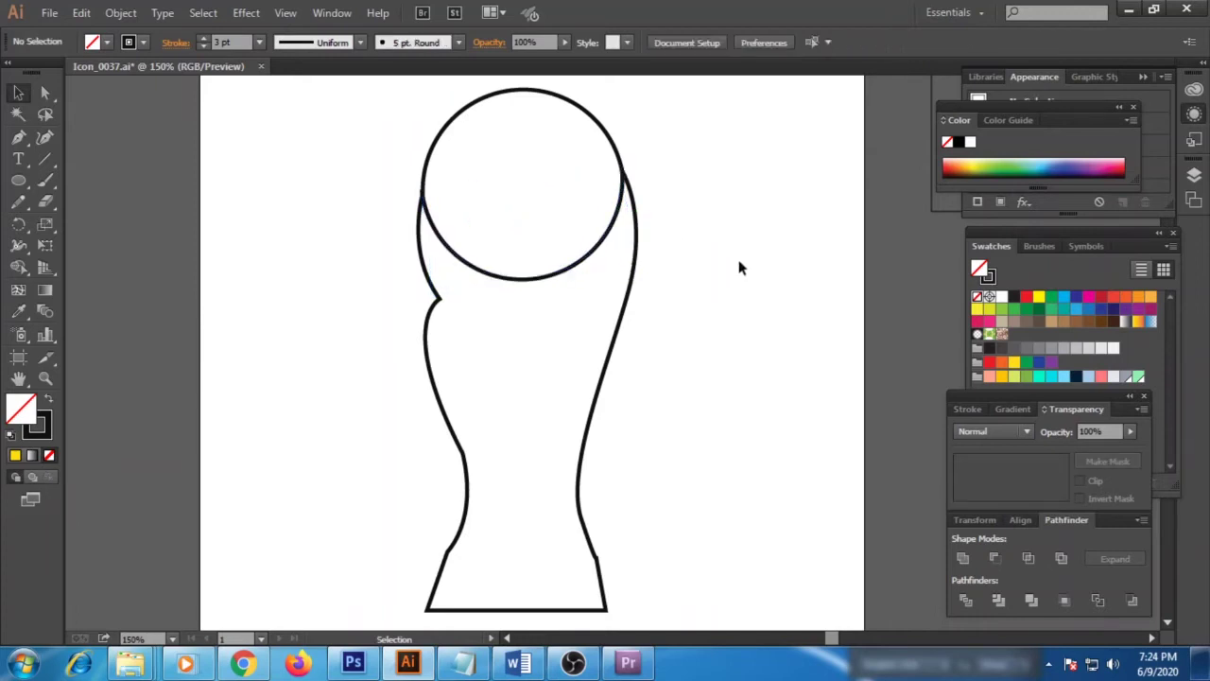
- Cut a small ellipse open at its lower-left, shrink the arc and place it inside the globe
left_click_drag(675, 183, 763, 296)
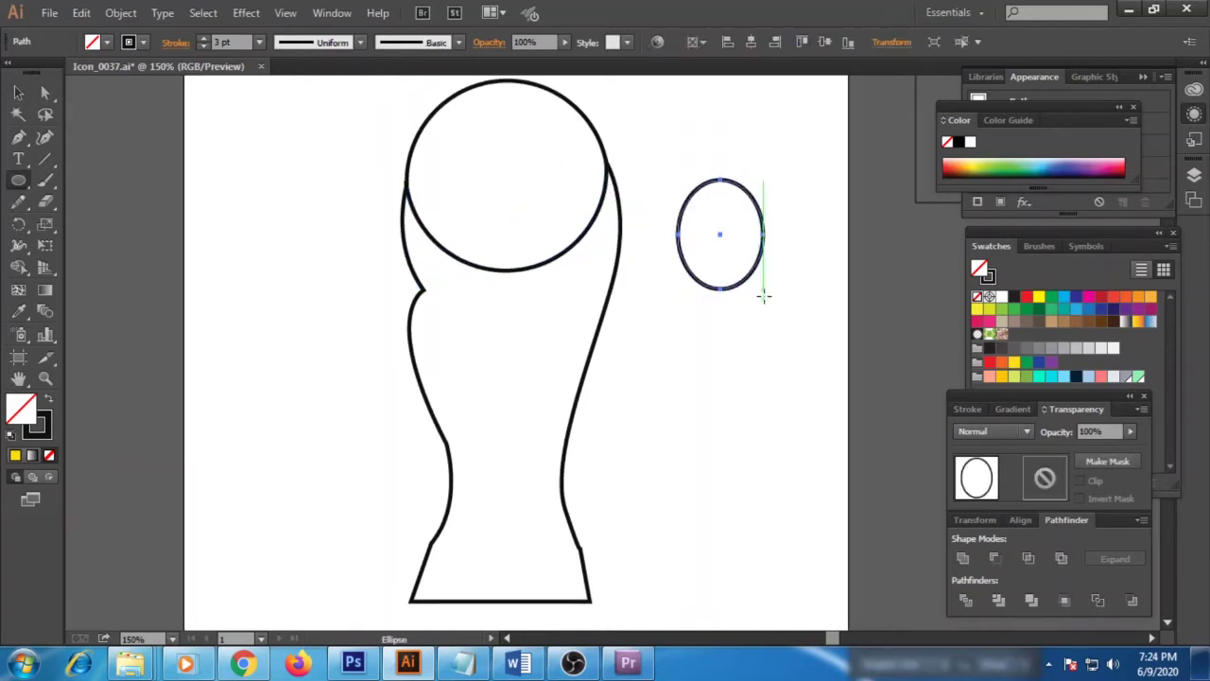
left_click_drag(16, 140, 68, 141)
left_click(697, 272)
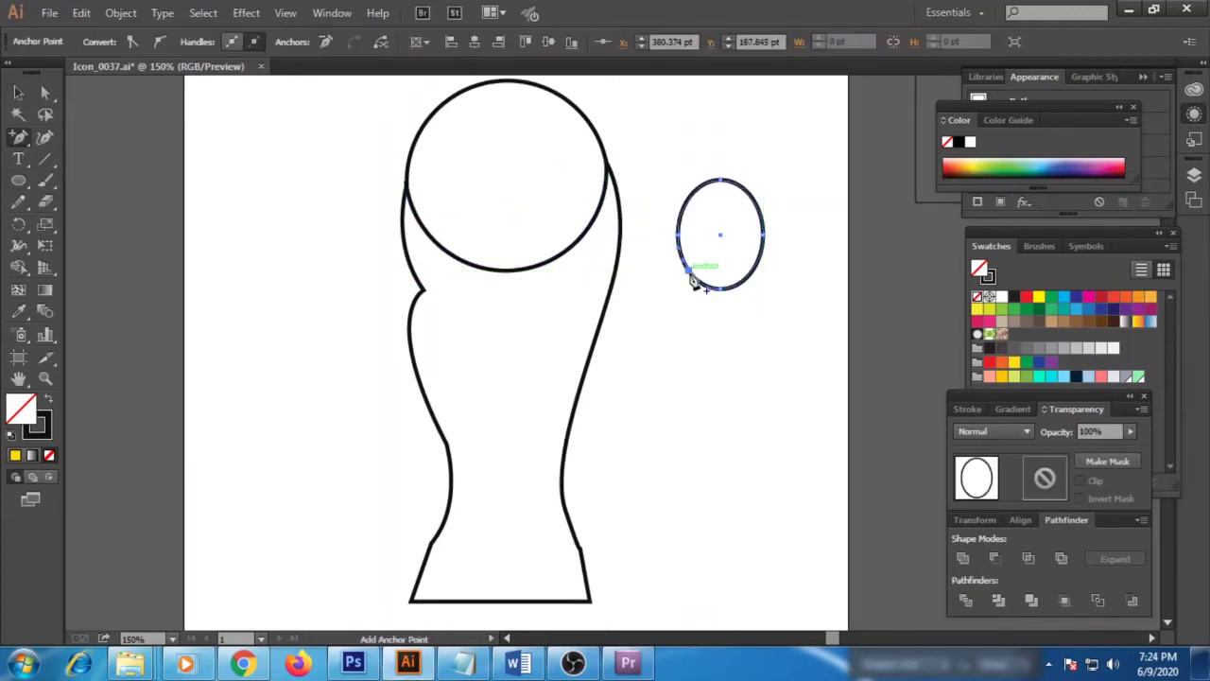
key("Delete")
key("v")
left_click_drag(766, 180, 734, 217)
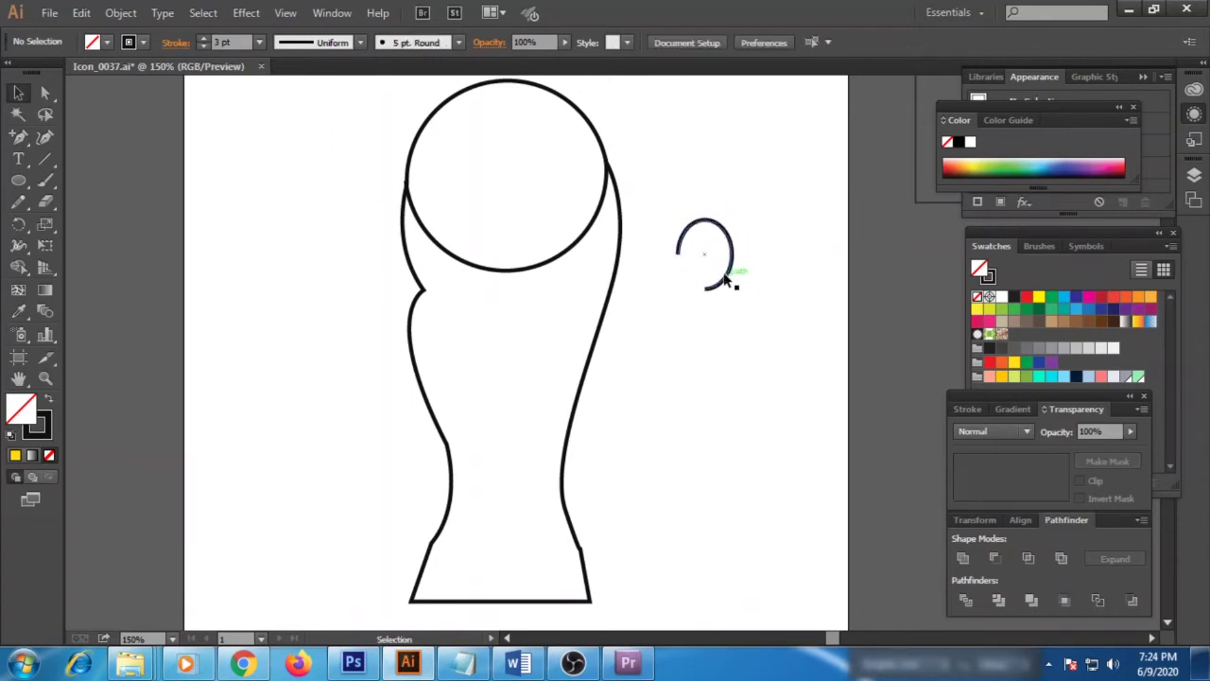
left_click_drag(735, 272, 545, 234)
left_click(756, 363)
scroll(638, 302, "down", 1)
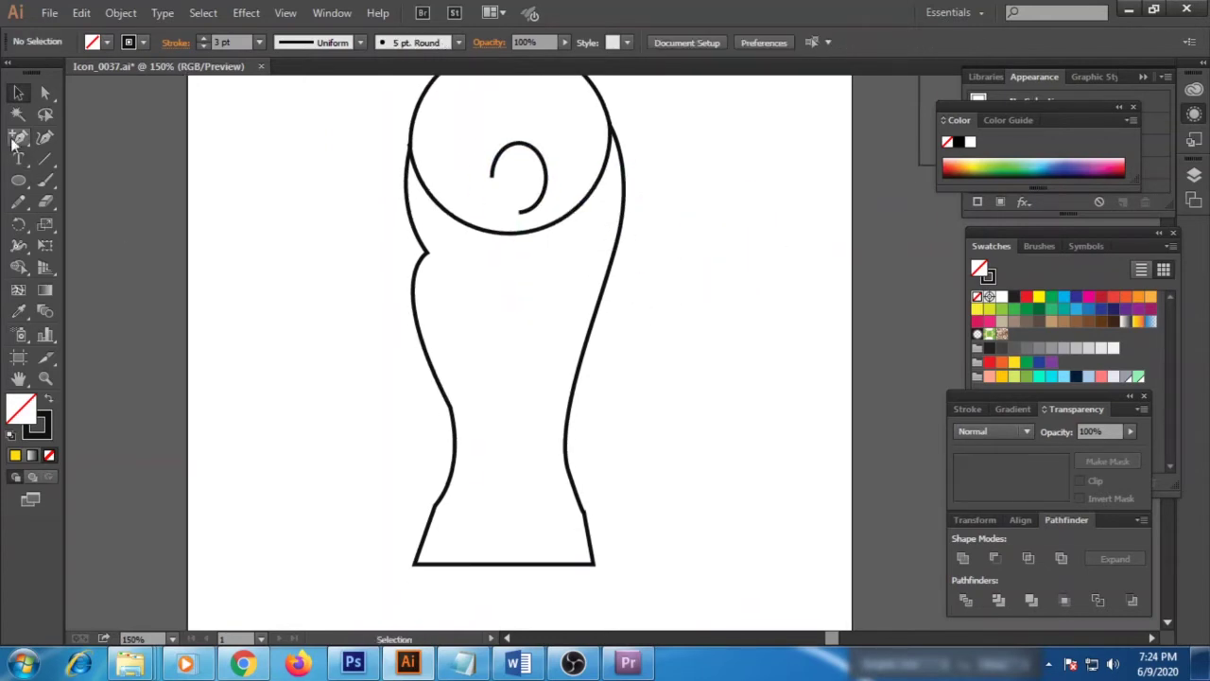
- Draw a short curved detail stroke on the body's left, just below the globe
left_click_drag(18, 140, 43, 140)
scroll(378, 264, "down", 1)
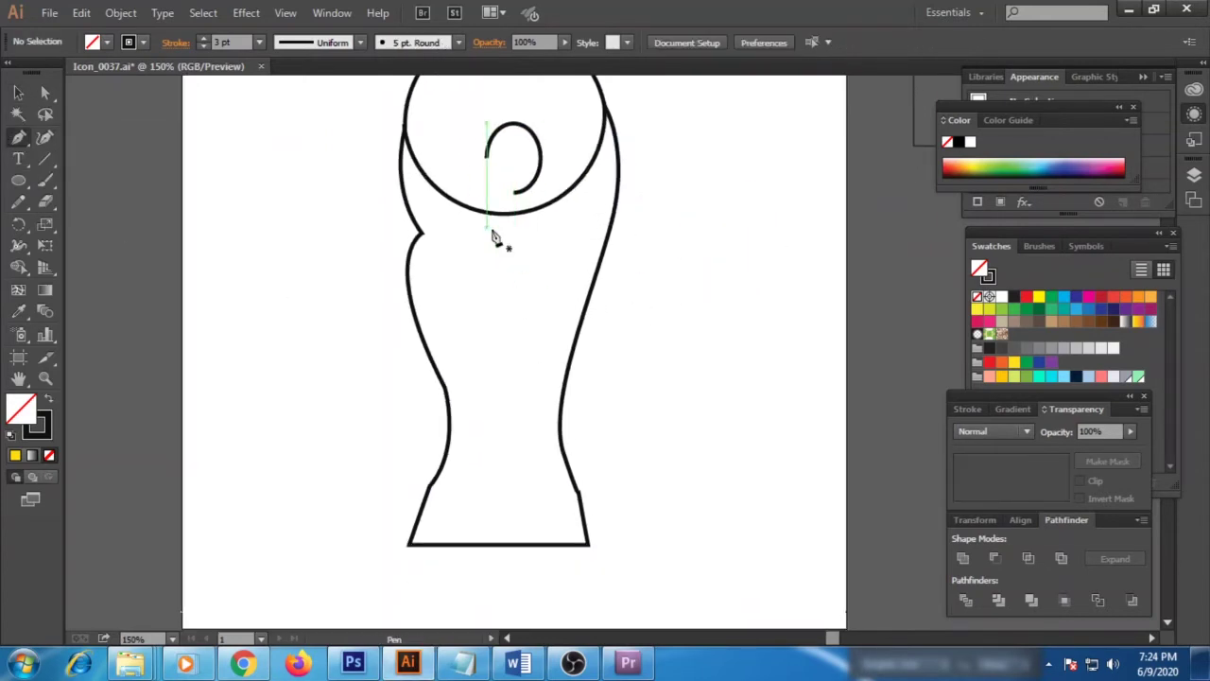
left_click(424, 235)
left_click(508, 325)
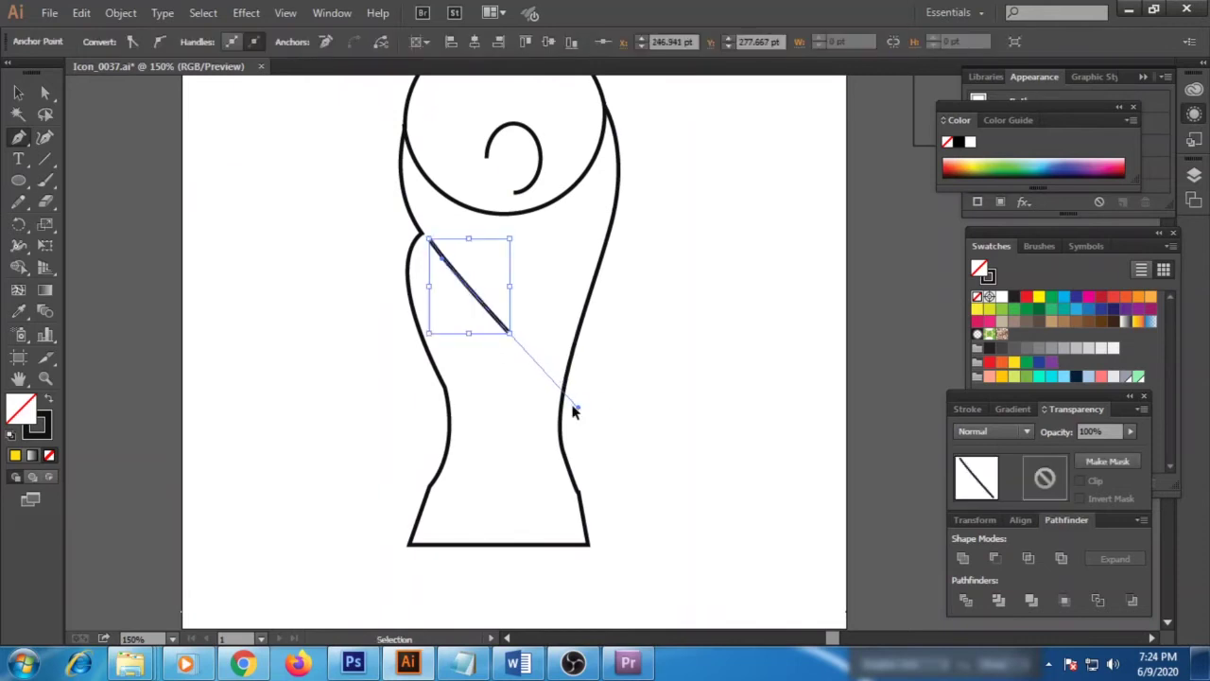
key("ctrl+z")
key("ctrl+z")
left_click(425, 235)
left_click_drag(485, 309, 510, 322)
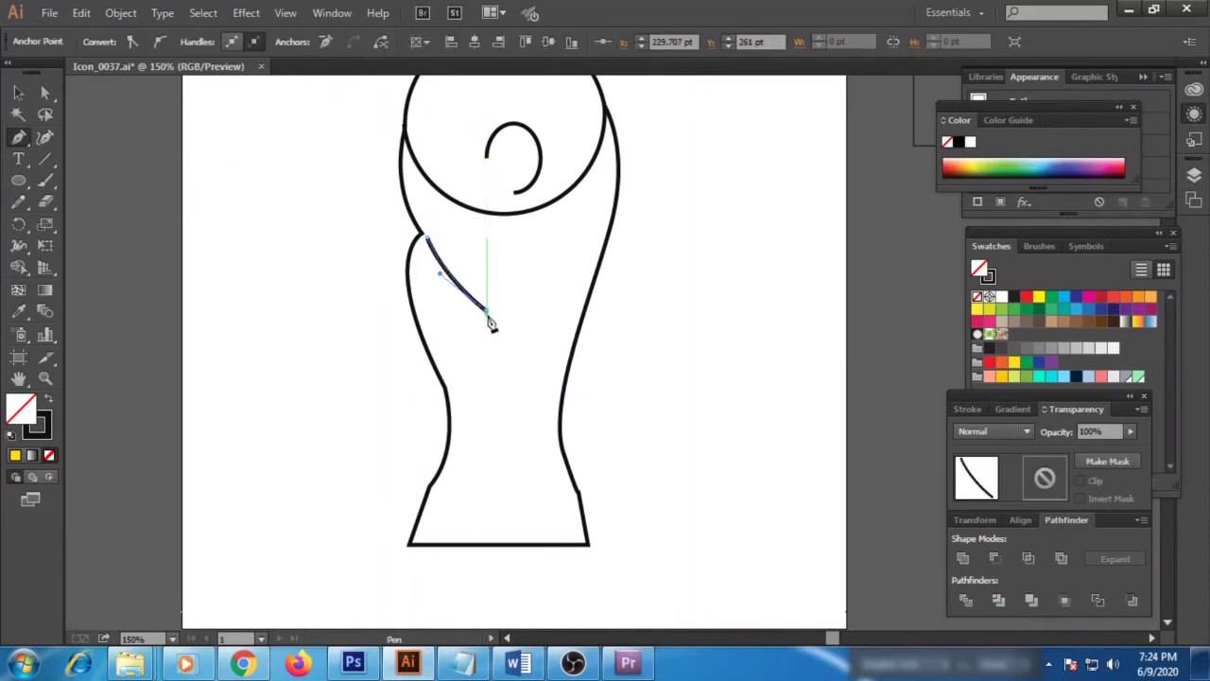
key("Escape")
- Add more curved detail strokes lower on the trophy body
left_click_drag(444, 386, 506, 457)
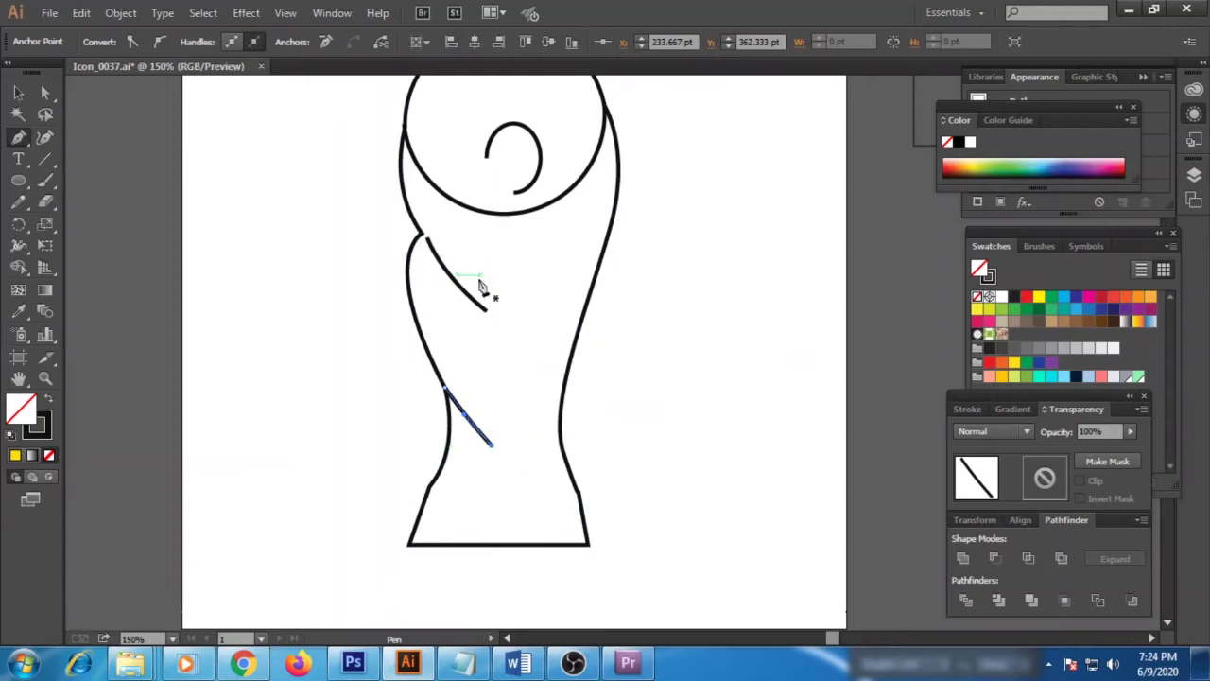
left_click_drag(422, 288, 460, 378)
left_click_drag(447, 331, 455, 330)
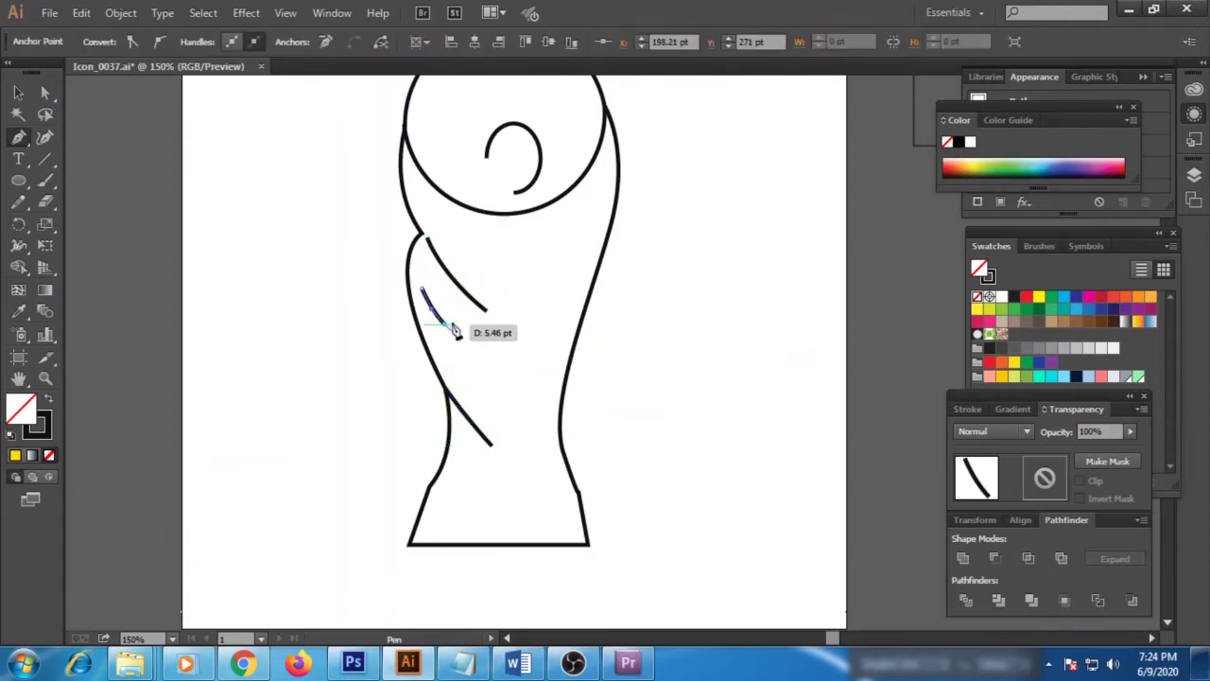
left_click(19, 95)
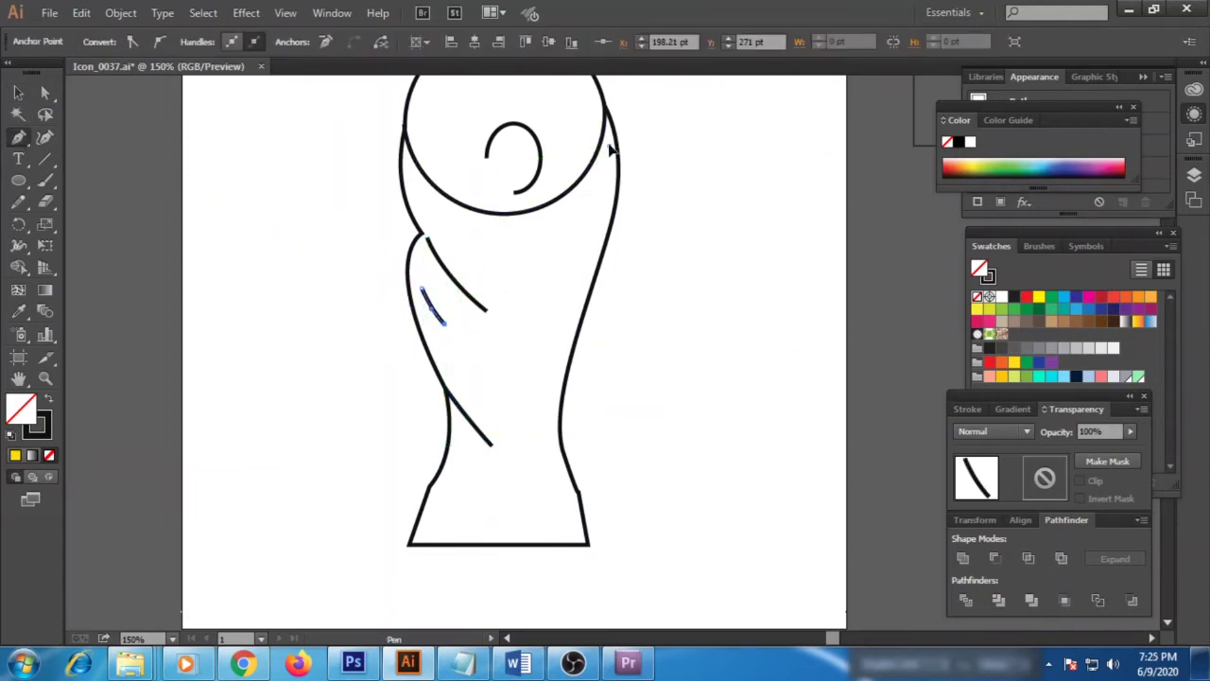
- Draw a long line down the body's right side and a curve beneath the globe
left_click(610, 149)
left_click(566, 295)
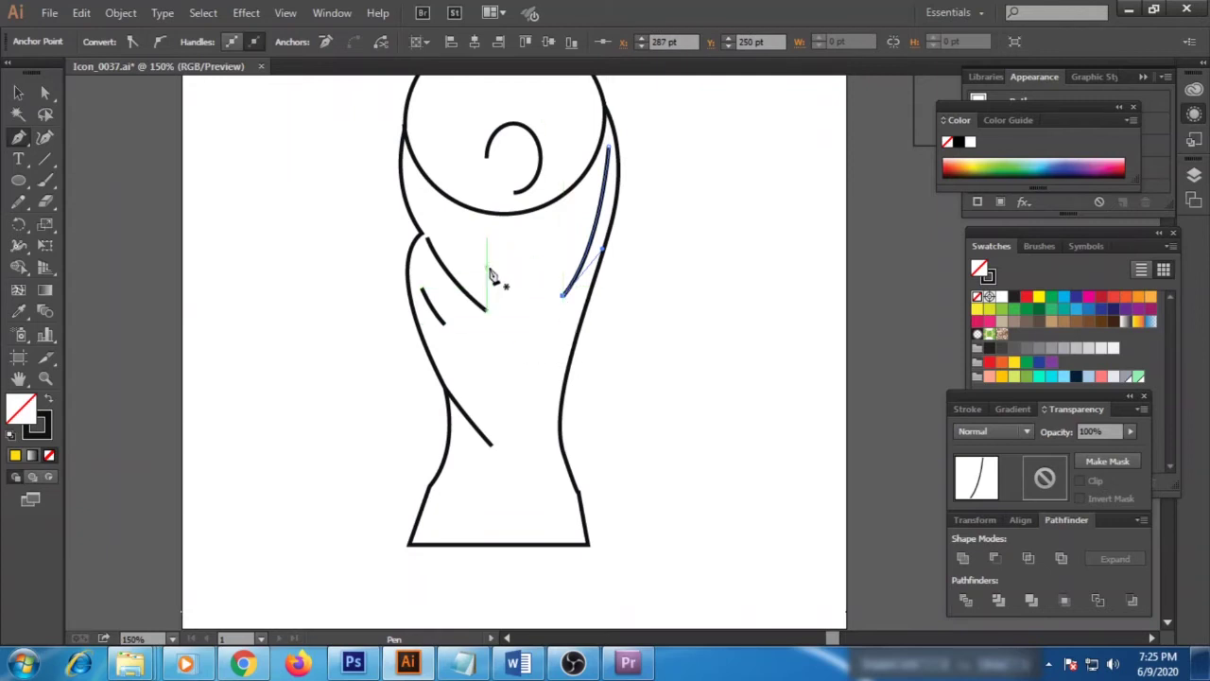
left_click(488, 269)
left_click_drag(566, 239, 568, 241)
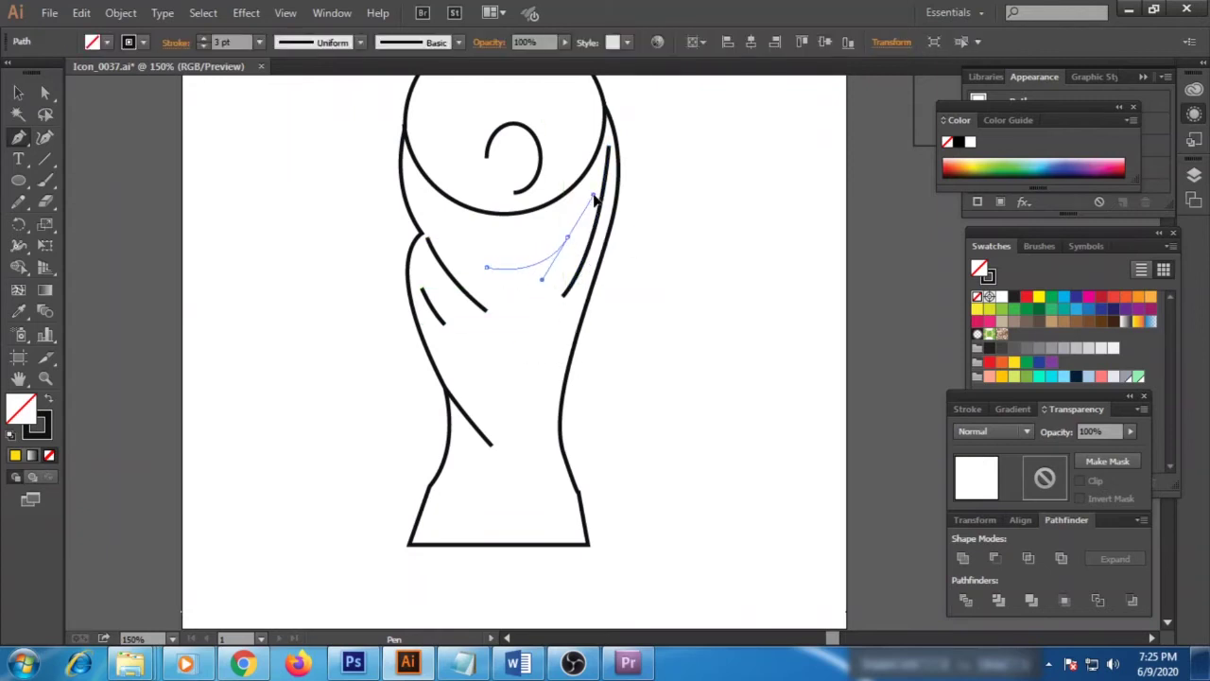
left_click(18, 92)
- Nudge the short lower-left stroke slightly into place and clear the selection
left_click_drag(486, 310, 480, 304)
left_click(615, 370)
left_click(611, 215)
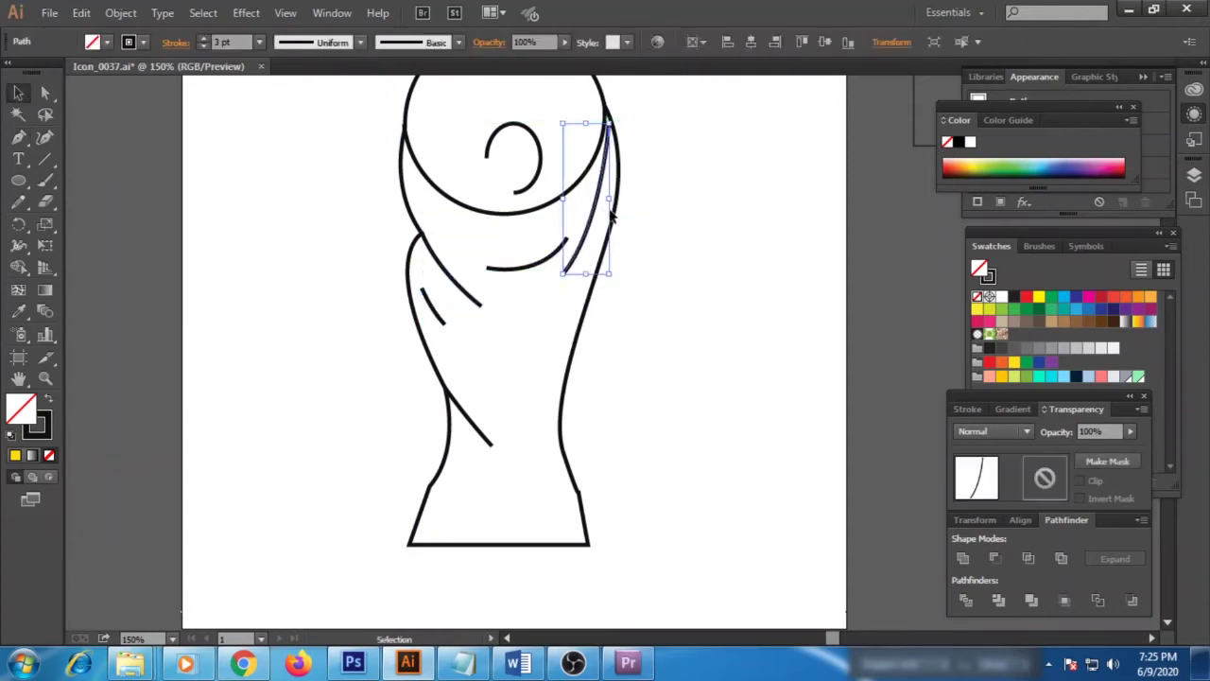
left_click(662, 321)
scroll(662, 335, "left", 3)
scroll(737, 342, "left", 3)
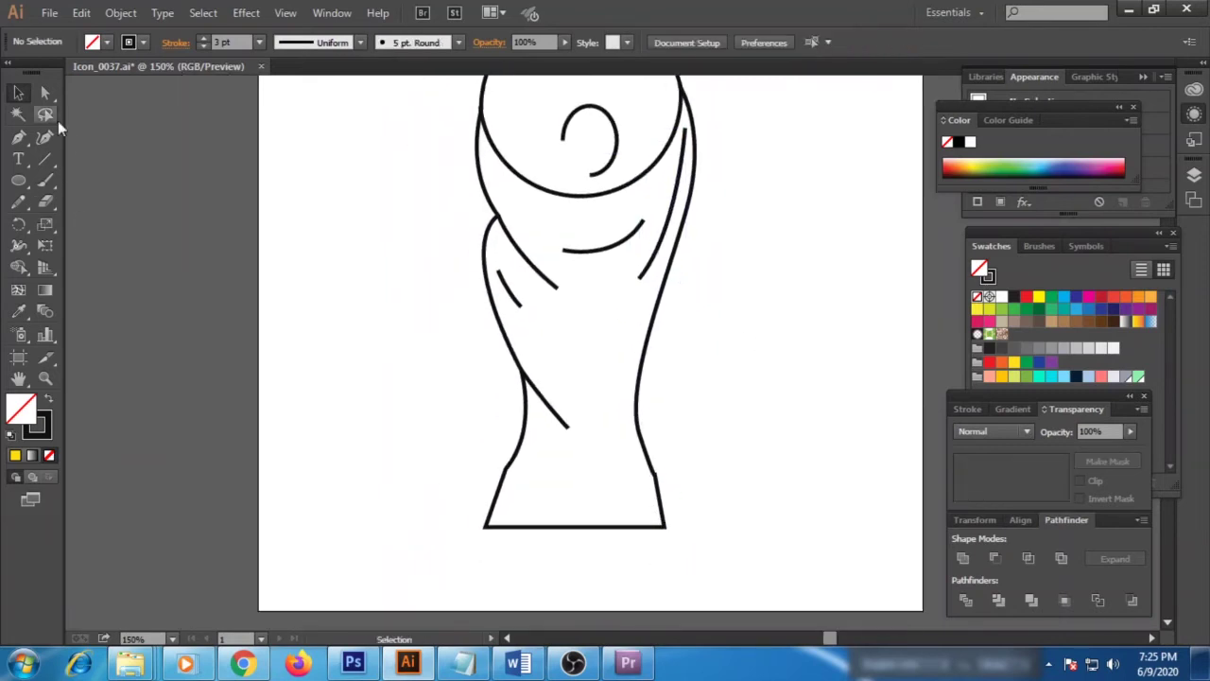
- Draw five horizontal stripe lines from the base's left edge to its right edge
left_click(662, 480)
left_click(808, 505)
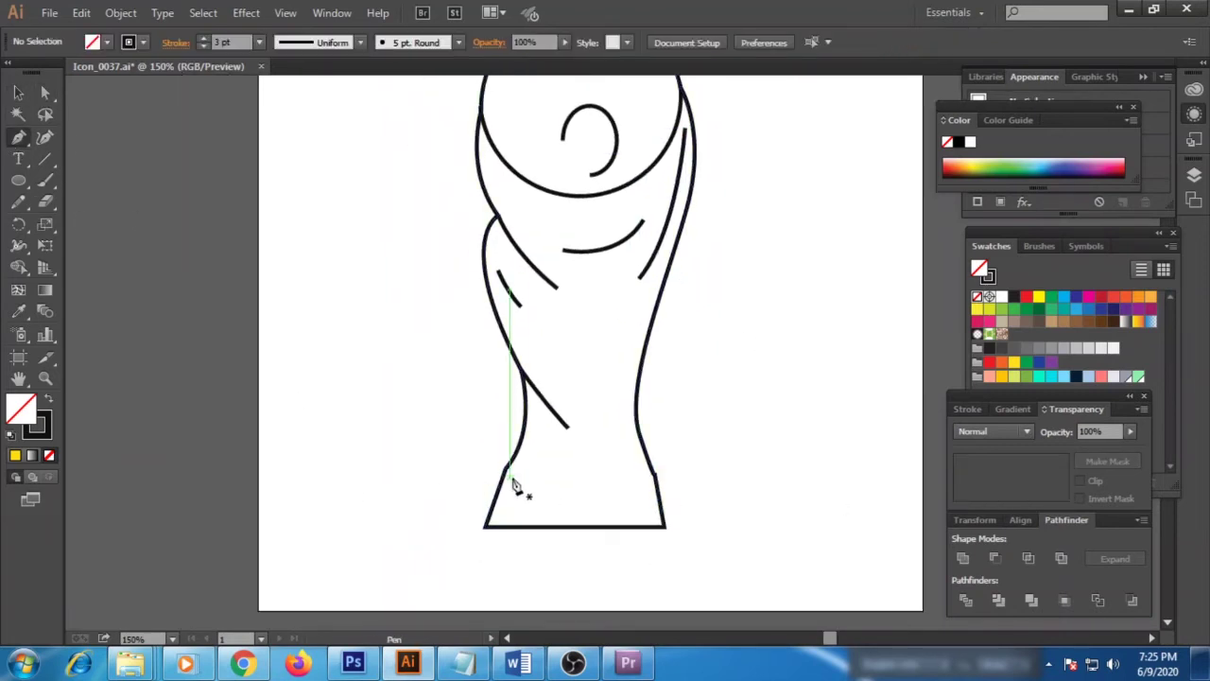
left_click(503, 478)
left_click(656, 478)
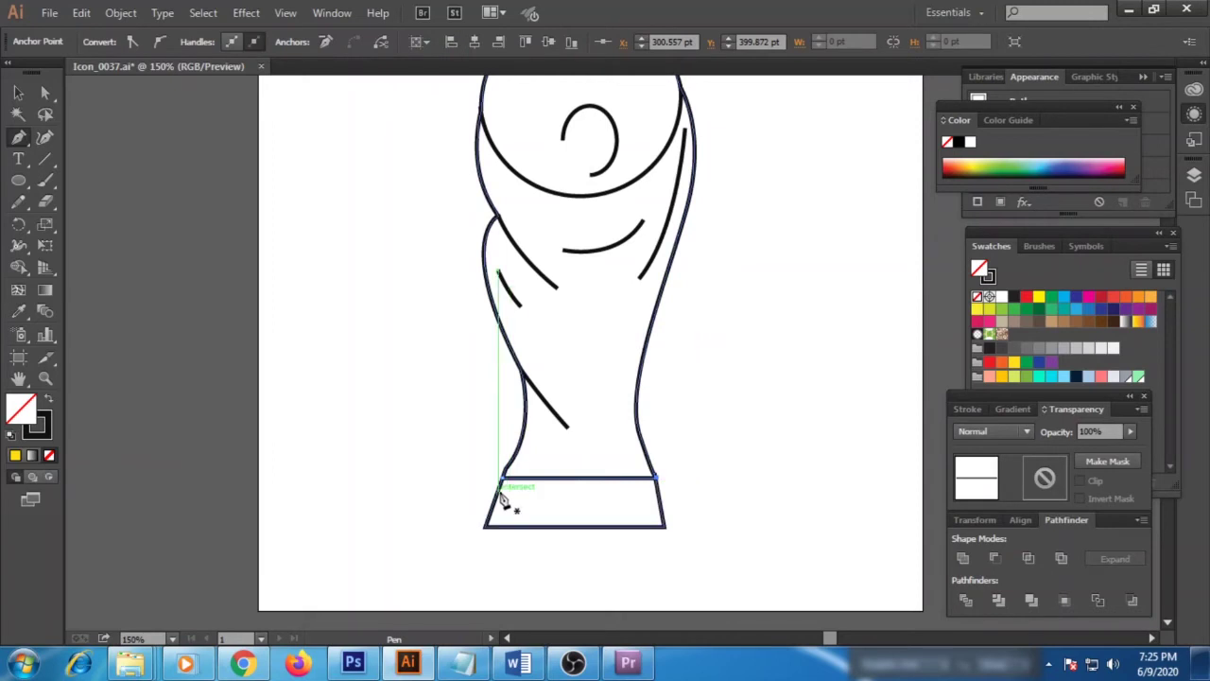
left_click(498, 490)
left_click(656, 490)
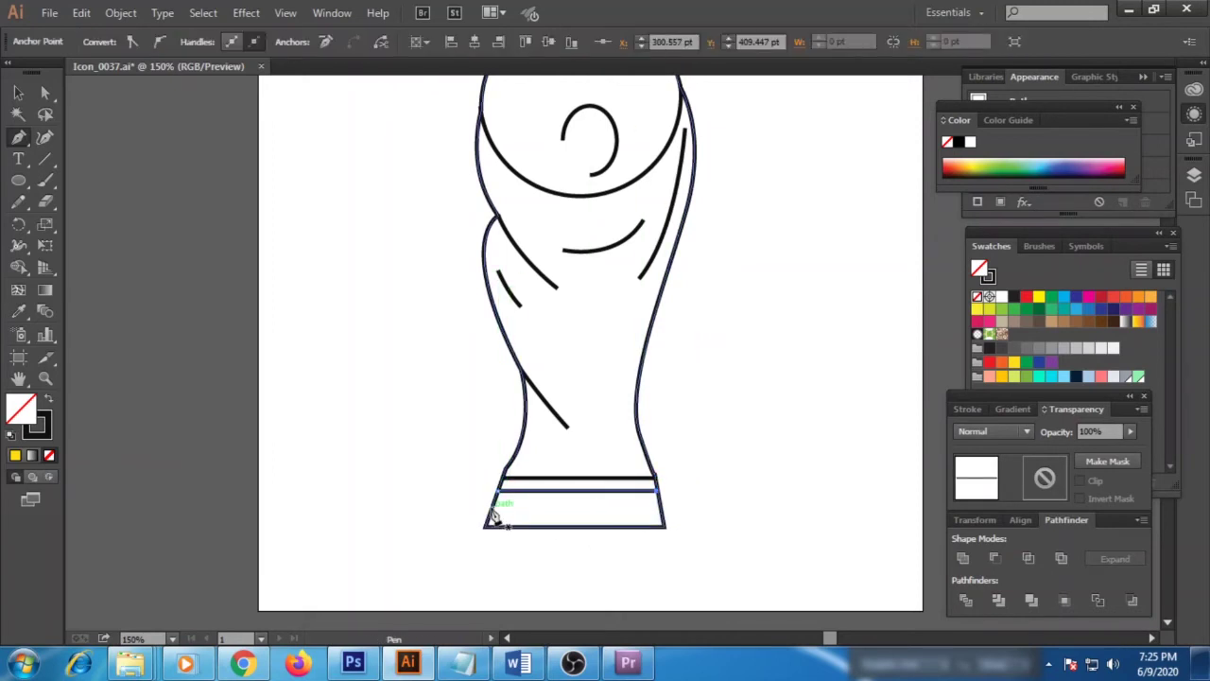
left_click(494, 501)
left_click(659, 501)
left_click(491, 512)
left_click(662, 512)
left_click(485, 522)
left_click(663, 522)
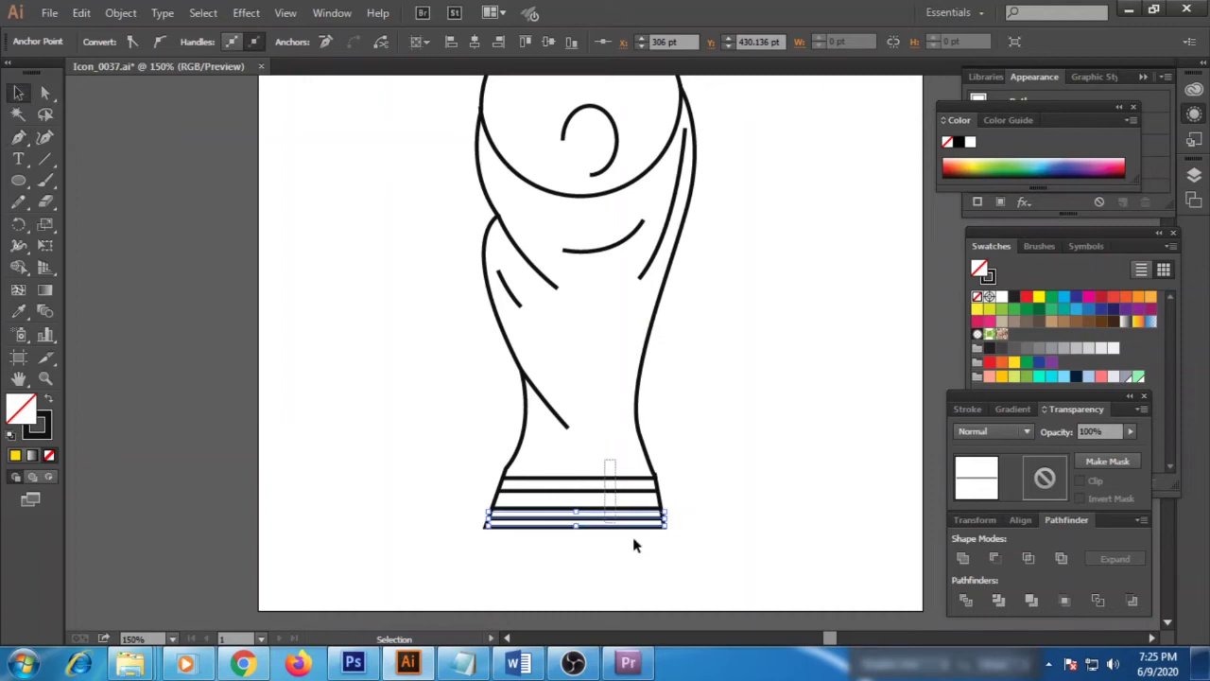
key("v")
left_click(747, 534)
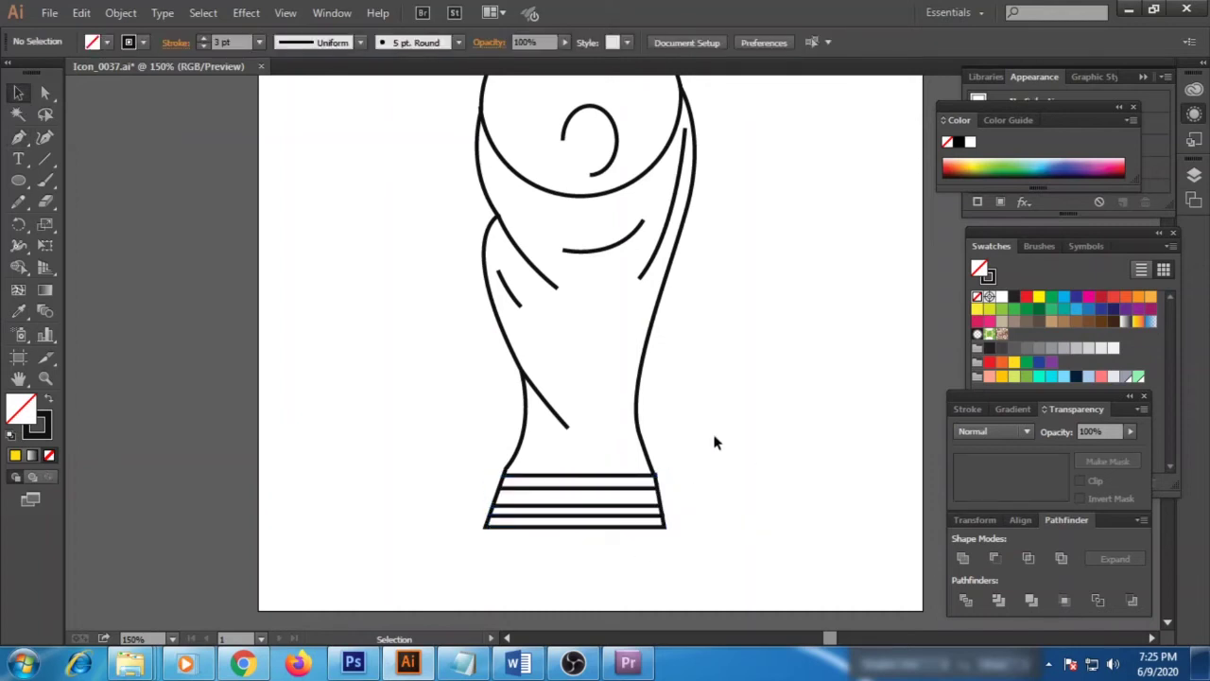
- Give the trophy's outer outline the gold fill colour ddac31
key("ctrl+1")
left_click_drag(450, 157, 661, 558)
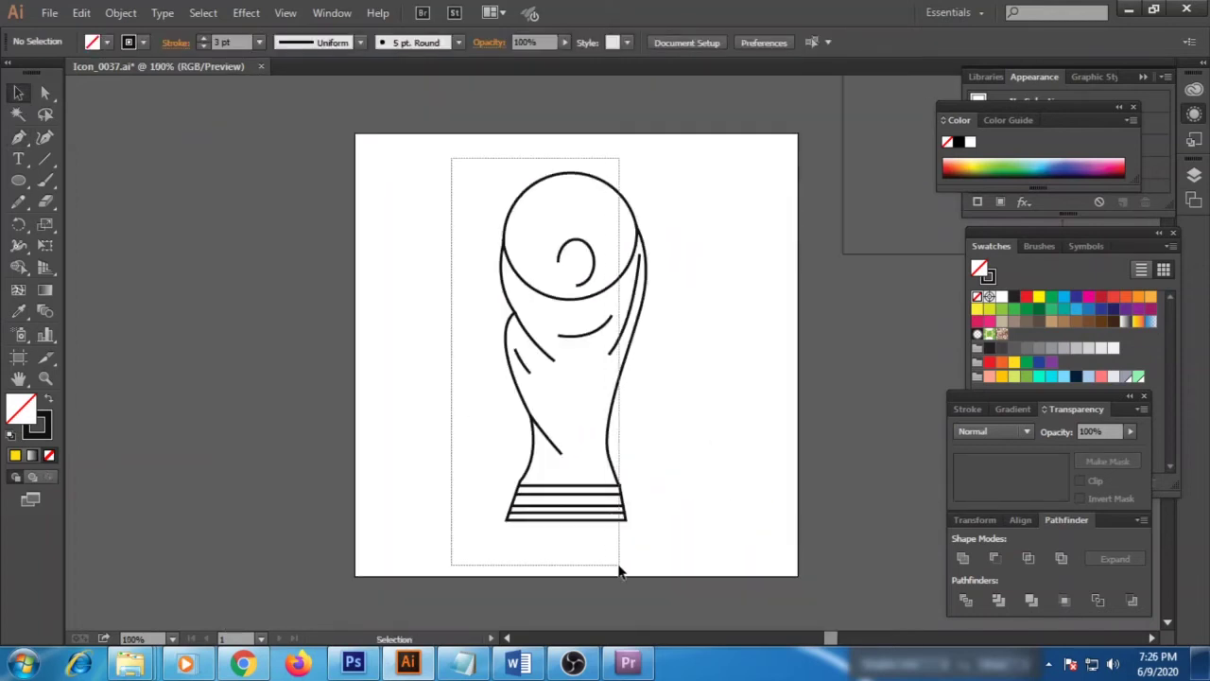
left_click(755, 598)
left_click(585, 178)
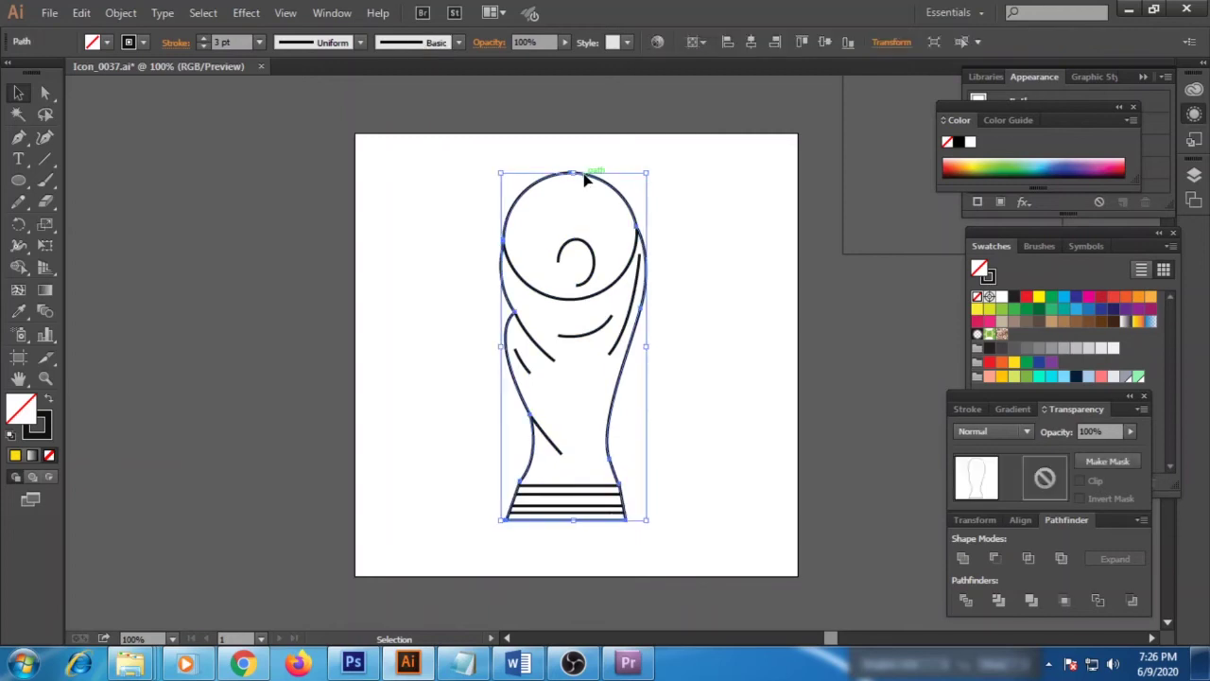
double_click(26, 405)
type("ddac31")
left_click(942, 239)
left_click(732, 354)
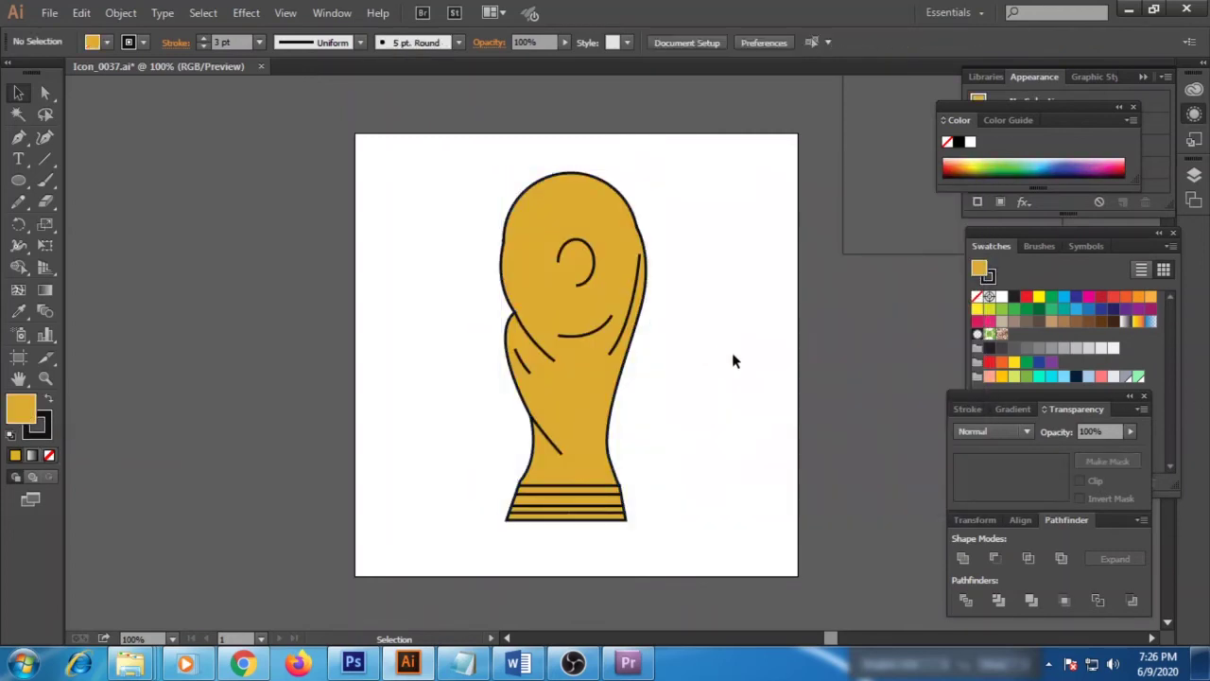
key("ctrl+plus")
- Zoom in and draw a closed crescent highlight along the globe's upper-left edge
left_click(11, 139)
key("ctrl+plus")
left_click_drag(431, 198, 344, 366)
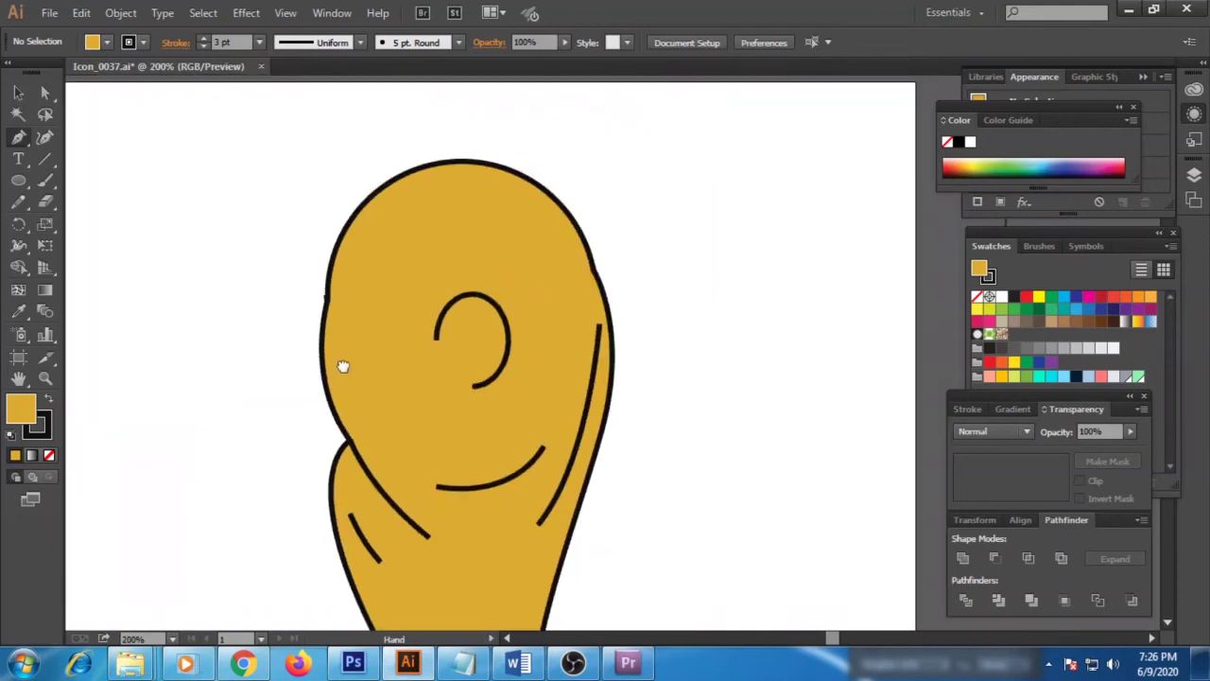
left_click(561, 221)
left_click_drag(405, 206, 333, 253)
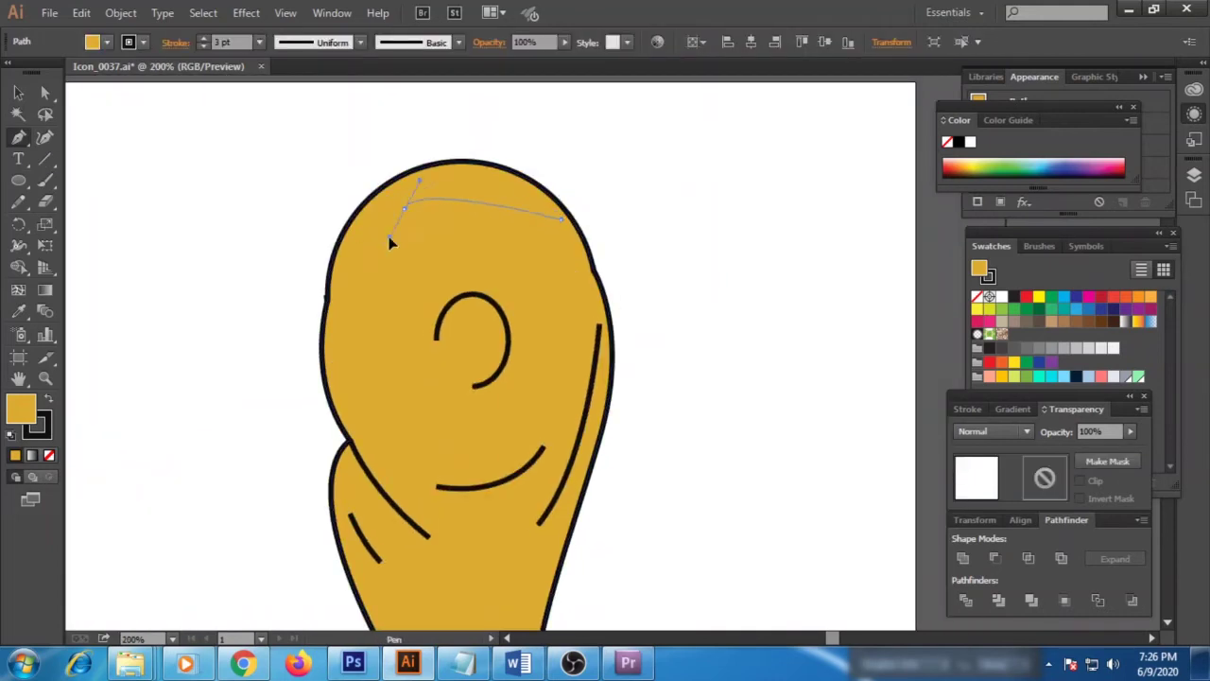
left_click(348, 354)
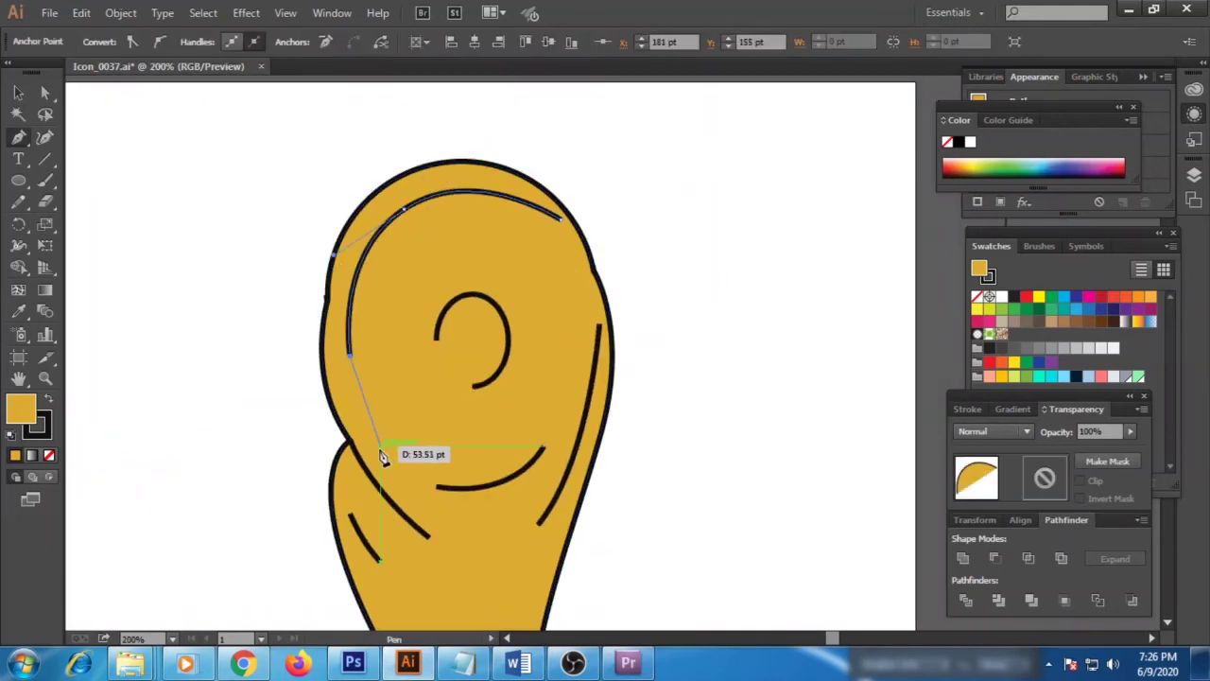
left_click(437, 545)
left_click(317, 337)
left_click(331, 250)
left_click(388, 172)
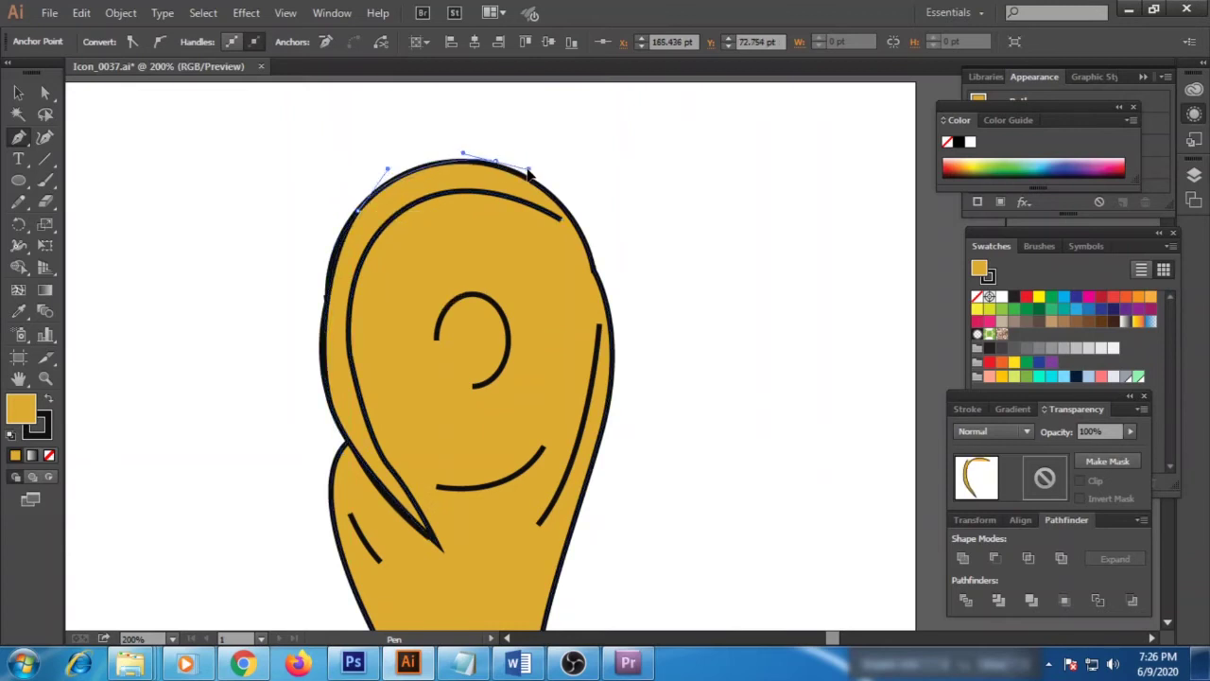
left_click_drag(511, 166, 541, 191)
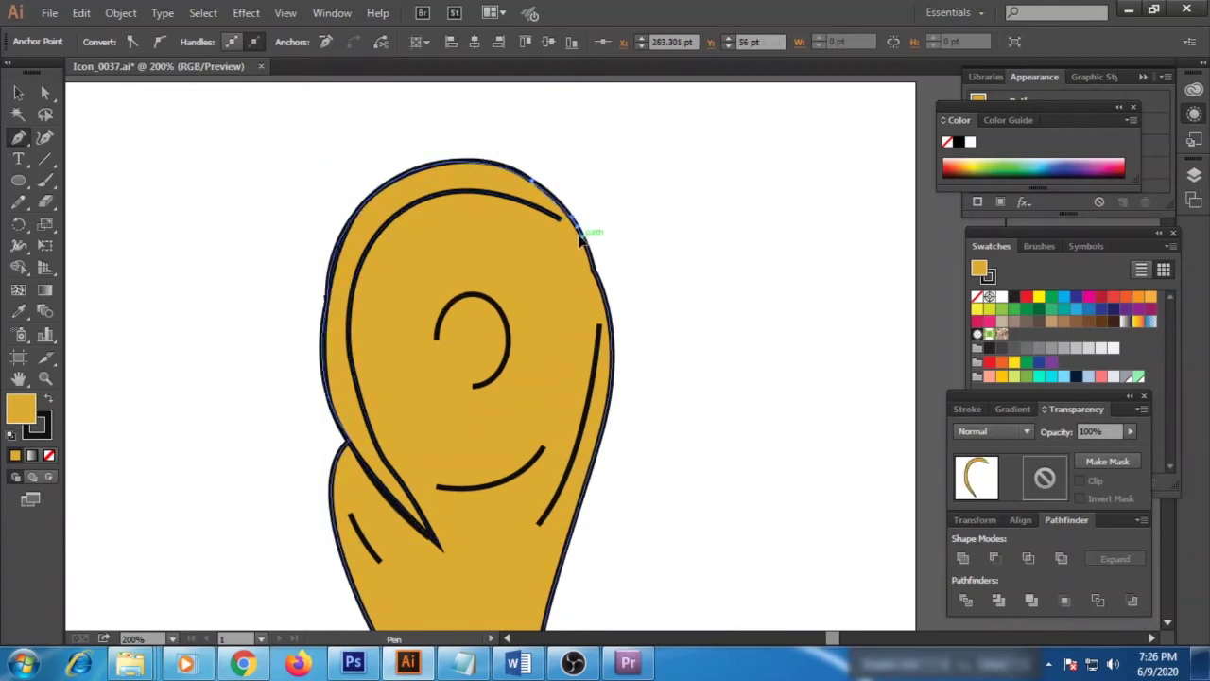
left_click(565, 215)
- Fill the highlight with a lighter yellow and test the gold body's stacking order
double_click(23, 407)
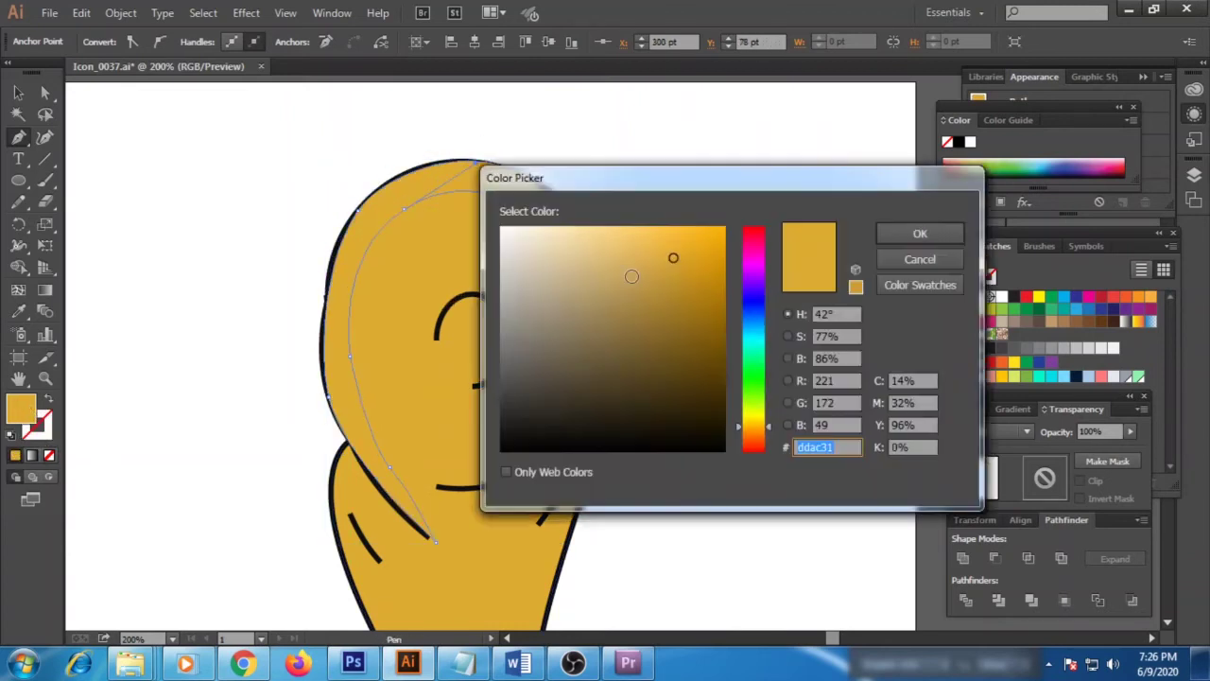
left_click(920, 233)
key("v")
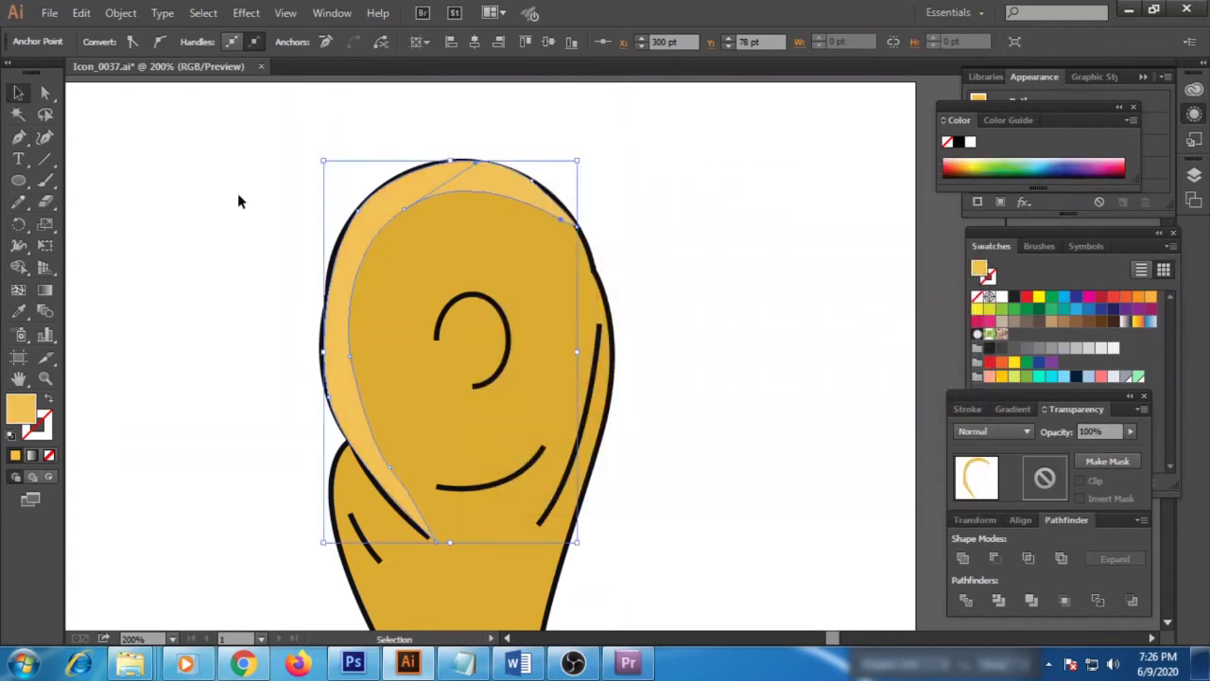
left_click_drag(355, 278, 128, 278)
left_click(570, 219)
key("ctrl+shift+bracketright")
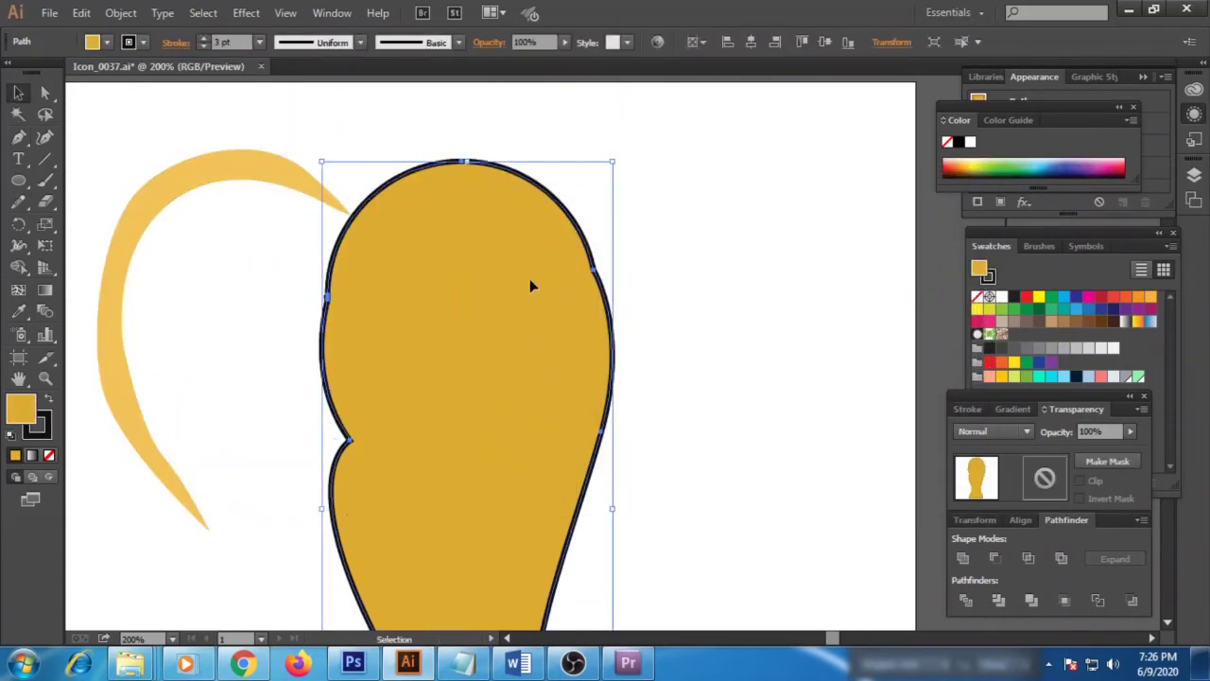
key("ctrl+z")
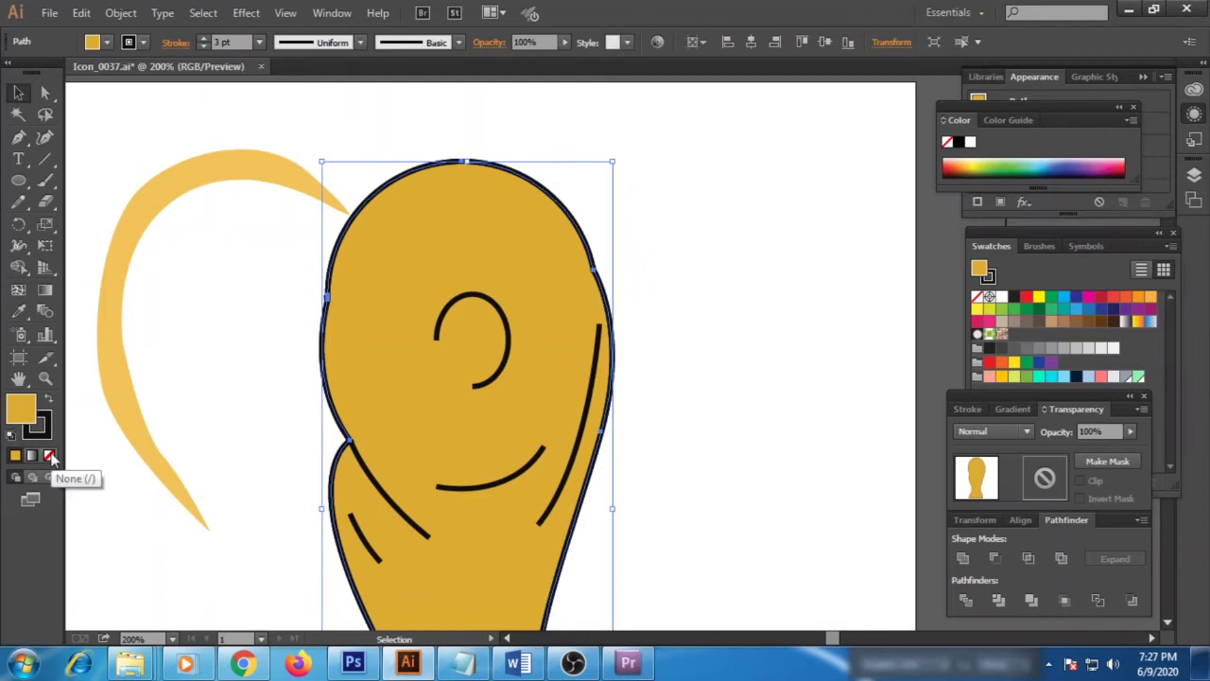
- Remove the highlight's stroke, move it back onto the globe and send it behind the dark lines
left_click(52, 457)
left_click_drag(266, 189, 507, 201)
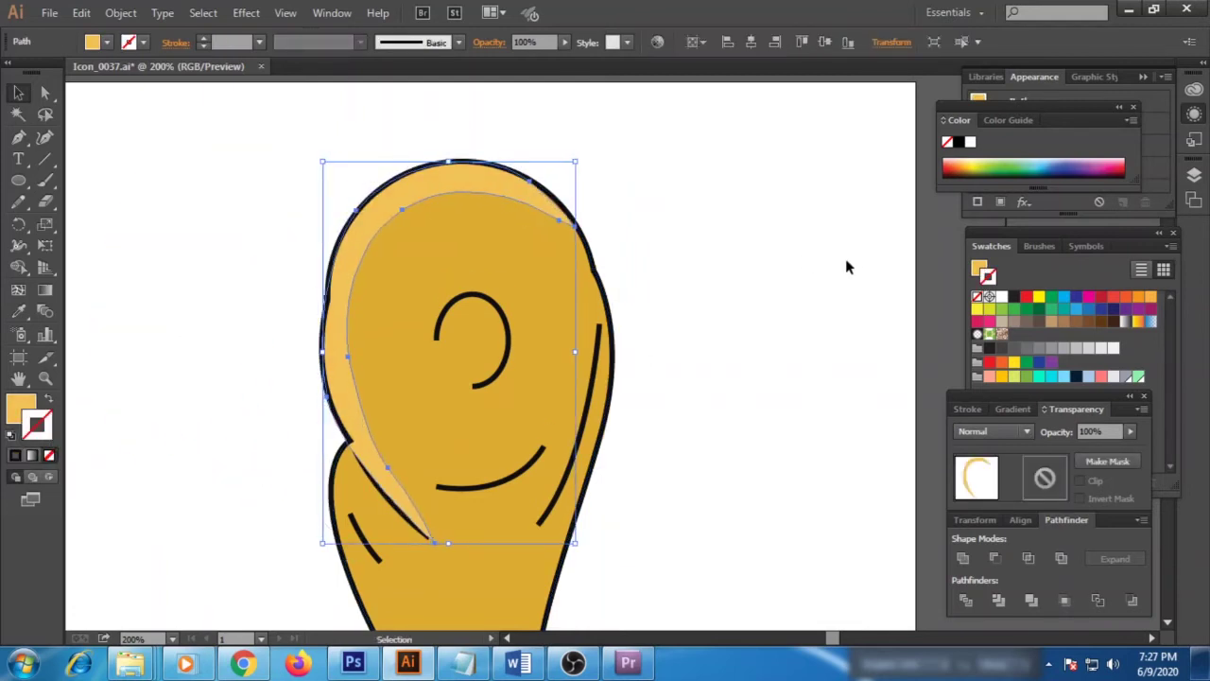
key("a")
key("ctrl+shift+bracketleft")
left_click(848, 275)
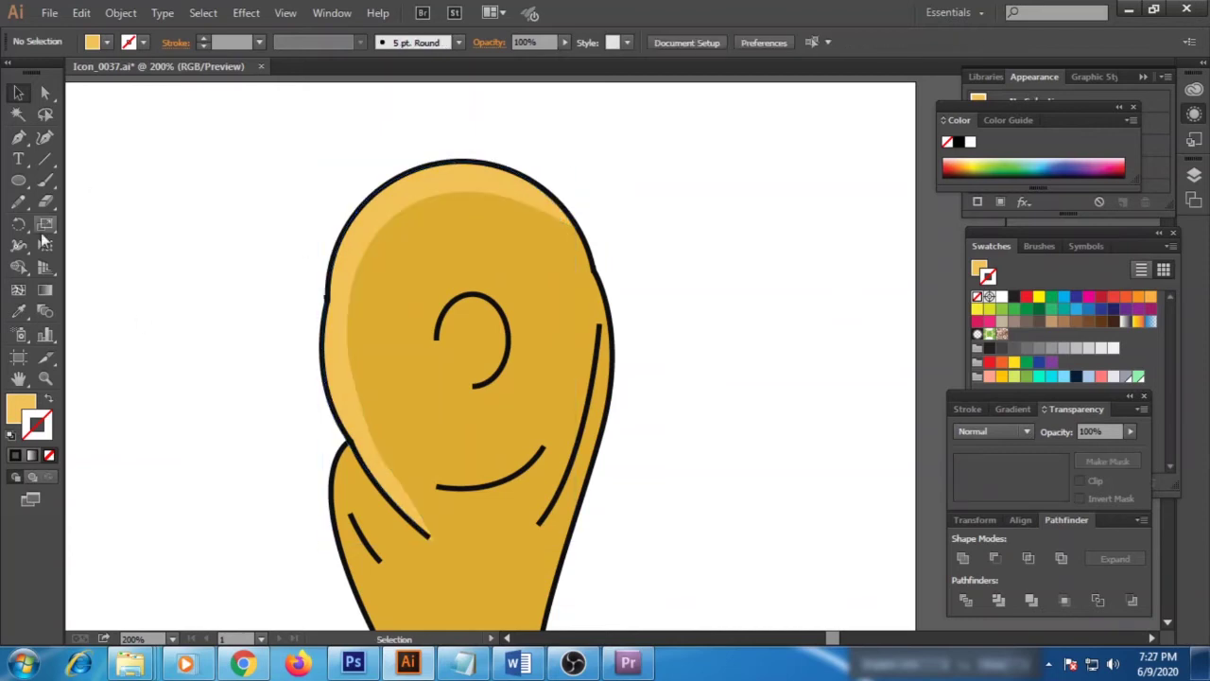
- Select the curve and head artwork, then clear the selection before drawing highlights
left_click(545, 447)
left_click_drag(436, 487, 448, 495)
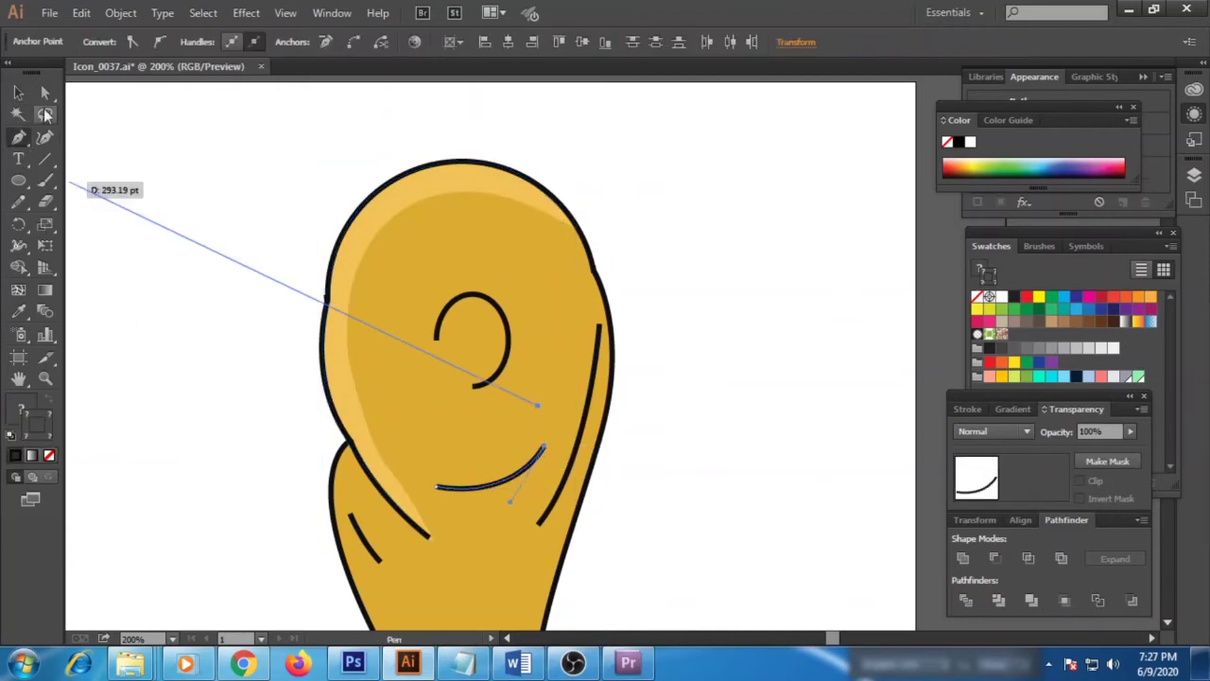
key("v")
left_click_drag(162, 114, 391, 270)
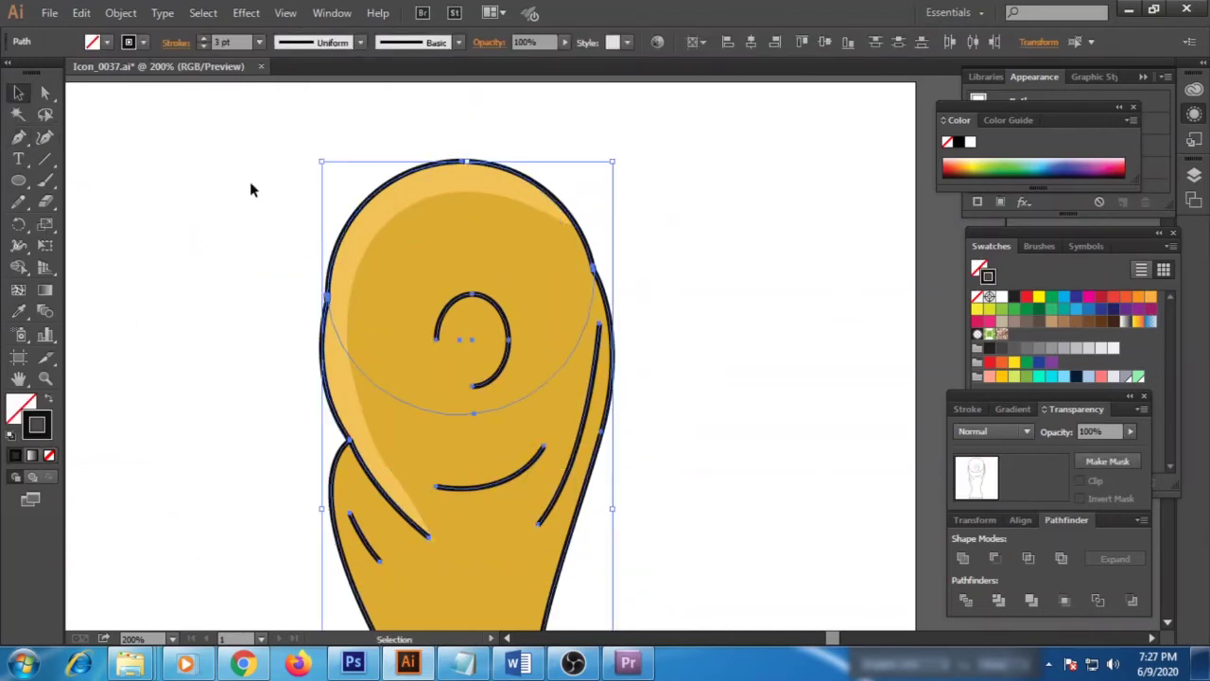
left_click(121, 12)
left_click(123, 189)
left_click(17, 140)
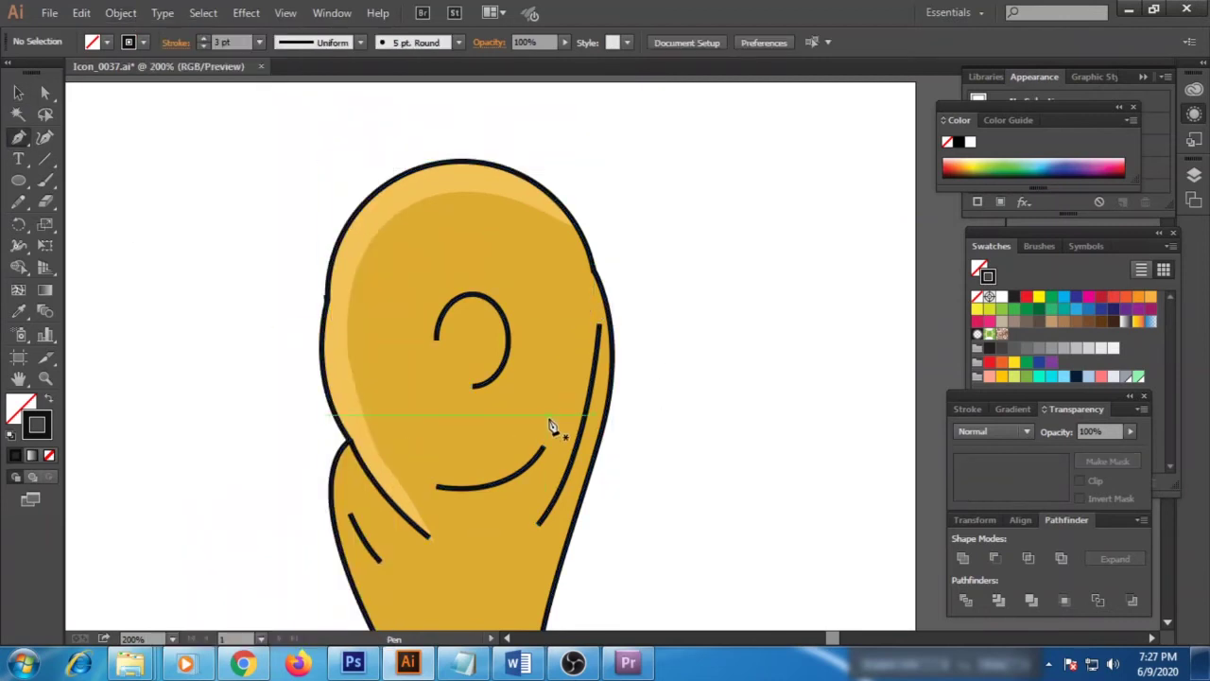
- Draw a highlight under the lower swirl and give it the sampled light-yellow fill
left_click(437, 488)
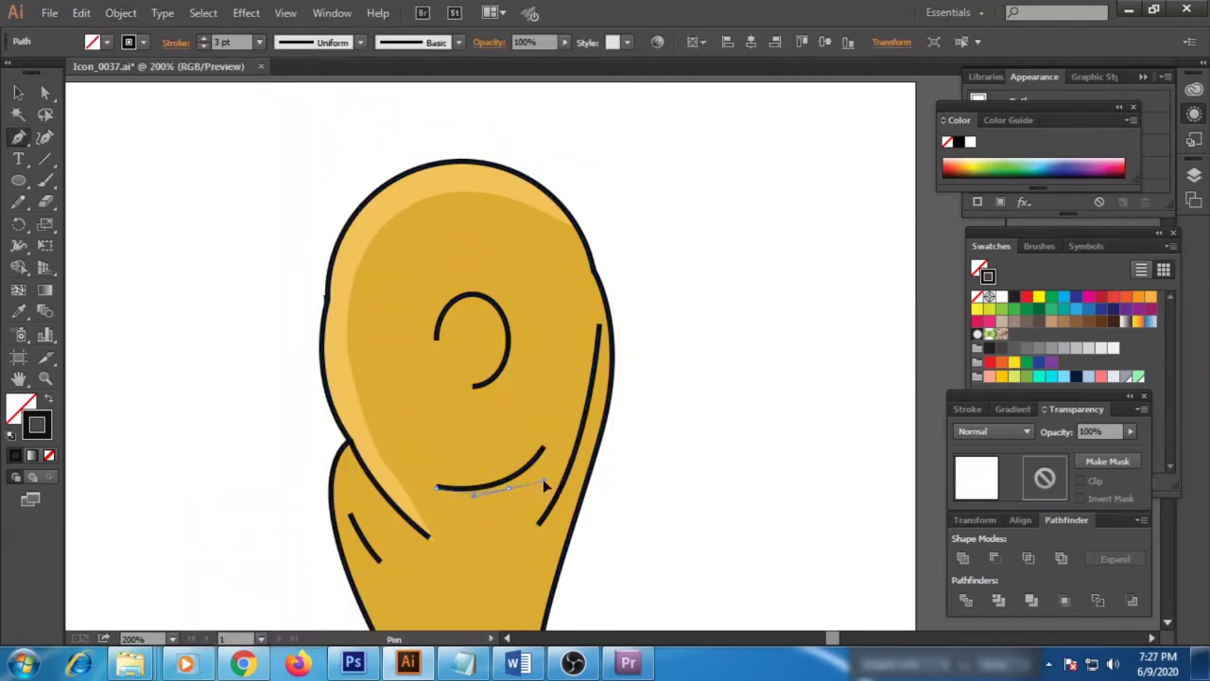
left_click_drag(547, 470, 554, 475)
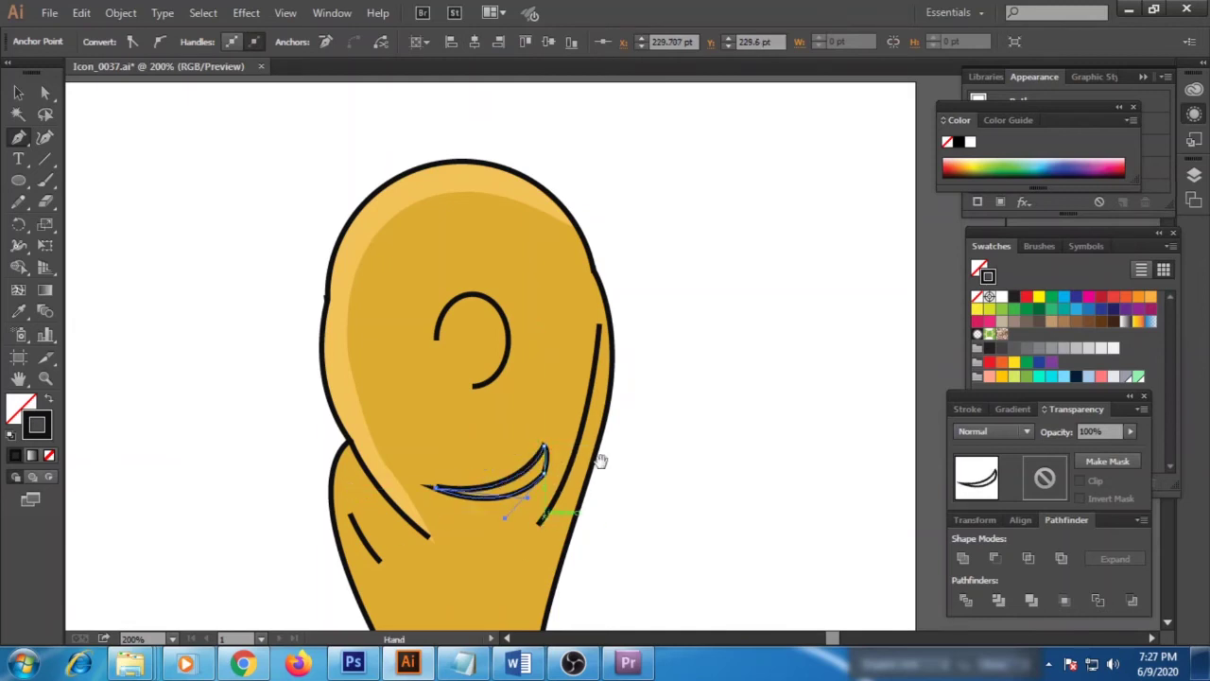
left_click_drag(505, 515, 548, 516)
key("i")
left_click(388, 312)
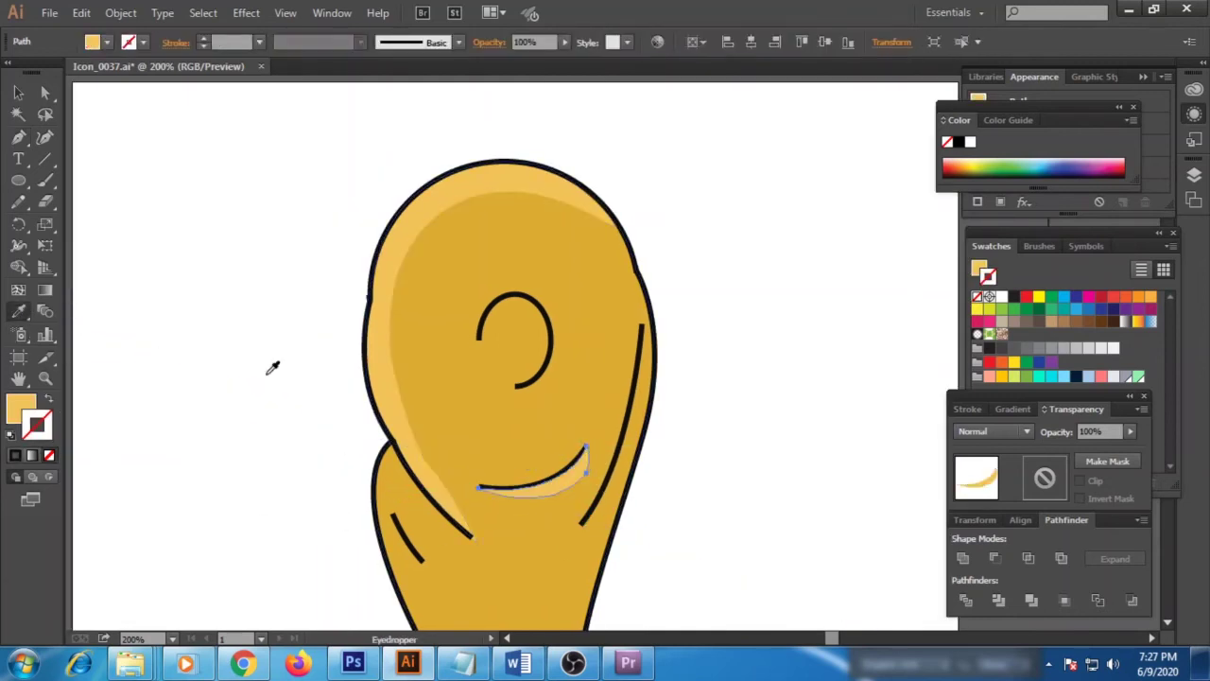
key("v")
scroll(319, 477, "down", 2)
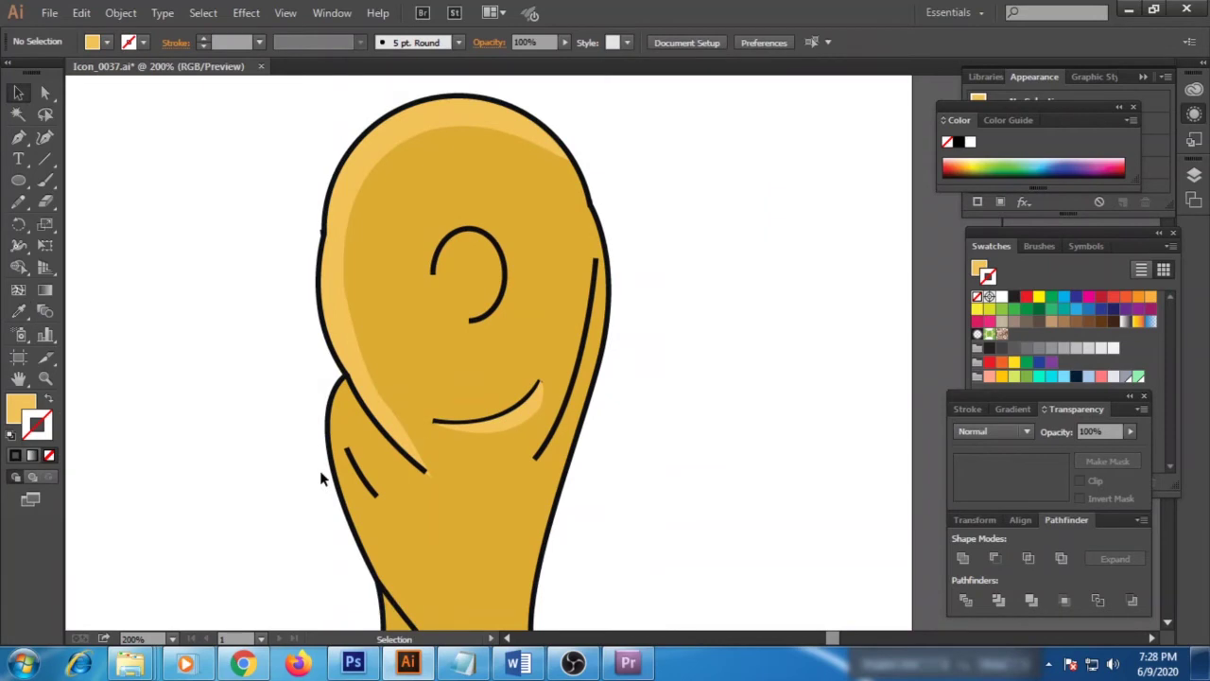
- Draw highlight slivers along the right edge, beside the small left curve and lower-left
left_click(595, 262)
mouse_move(537, 461)
left_mouse_down()
mouse_move(547, 470)
mouse_move(593, 268)
left_mouse_up()
scroll(581, 197, "down", 4)
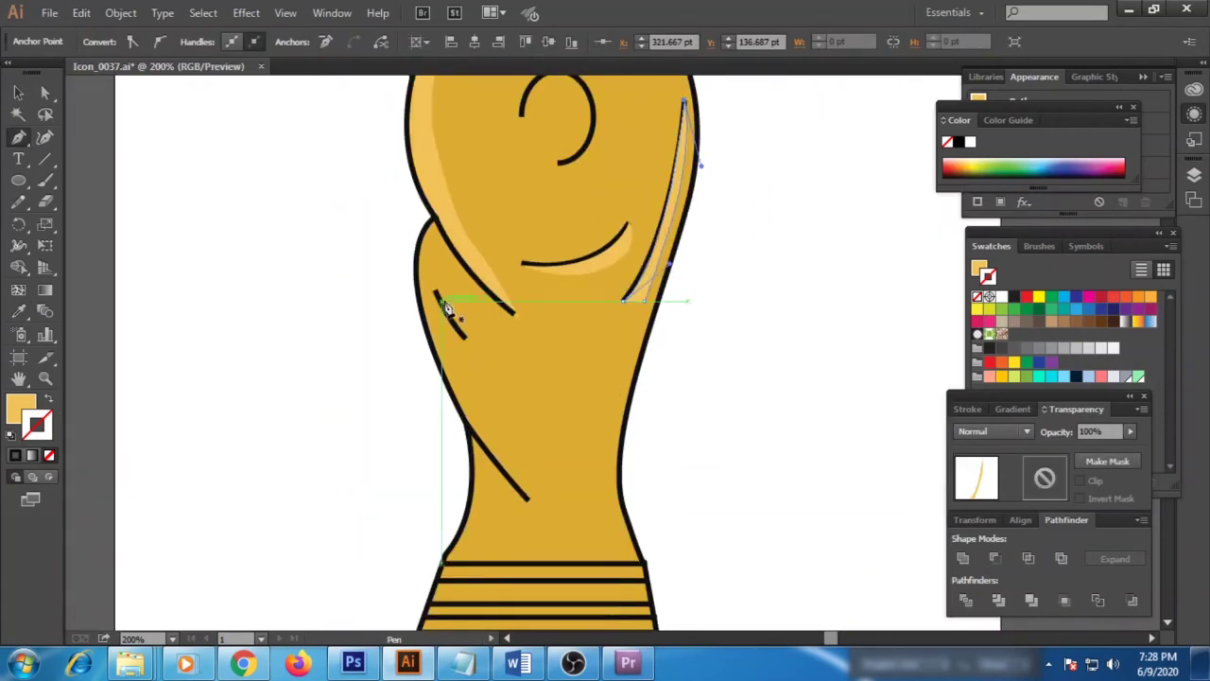
mouse_move(434, 291)
left_mouse_down()
mouse_move(475, 337)
mouse_move(438, 296)
left_mouse_up()
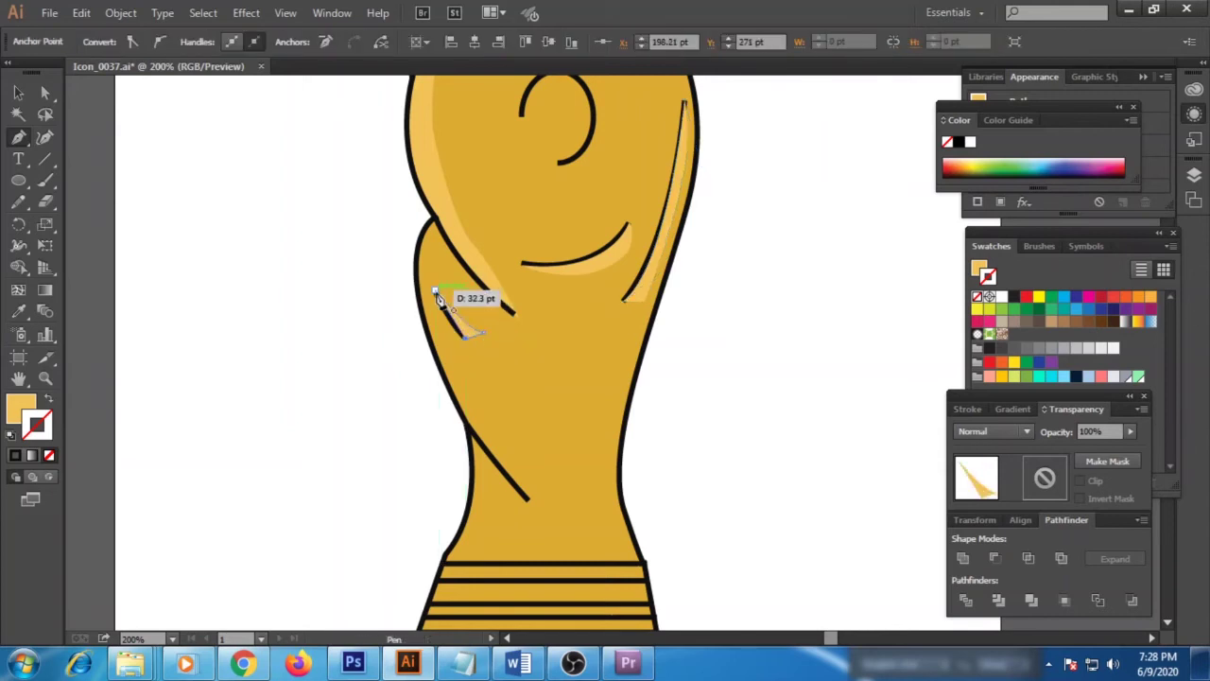
left_click(427, 336)
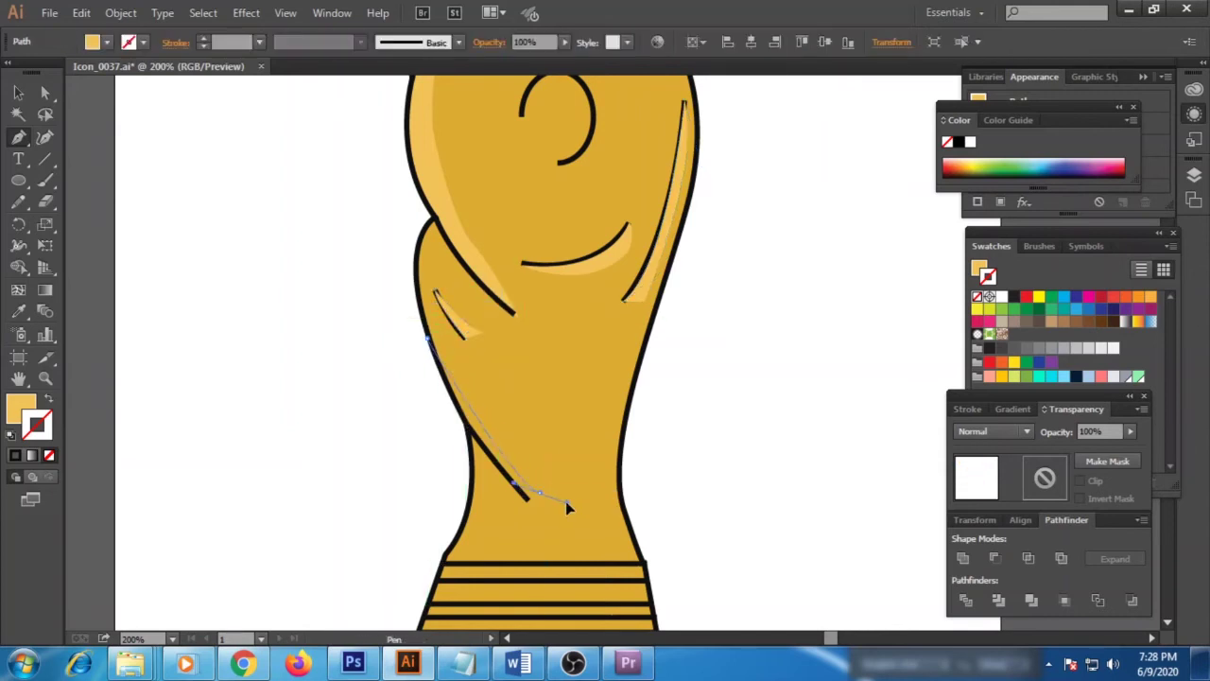
left_click(539, 493)
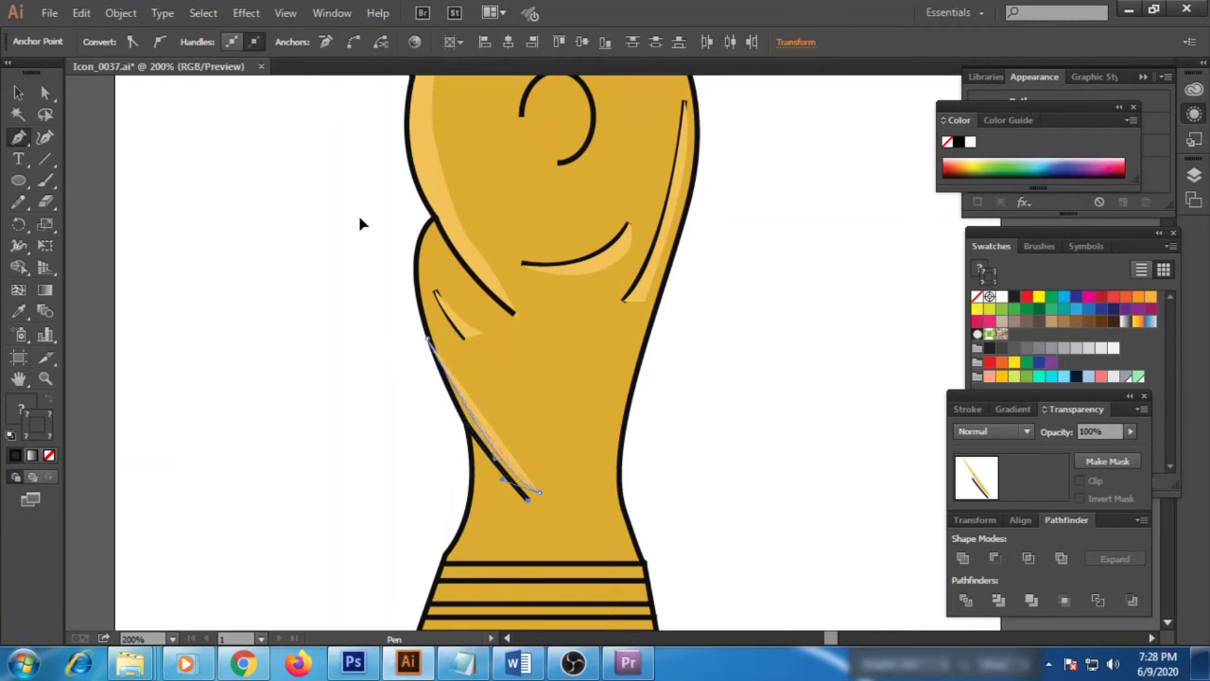
left_click(455, 327)
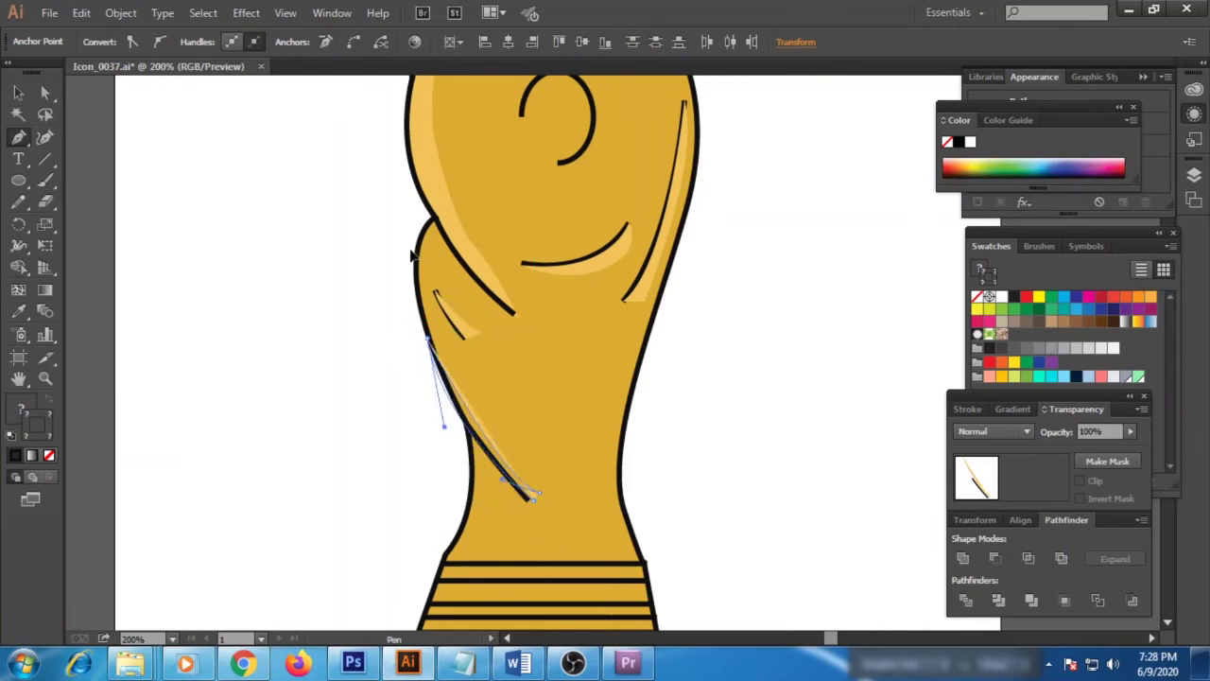
left_click_drag(537, 502, 532, 502)
- Draw a curved highlight shape inside the swirl at the top of the globe
left_click_drag(692, 452, 677, 547)
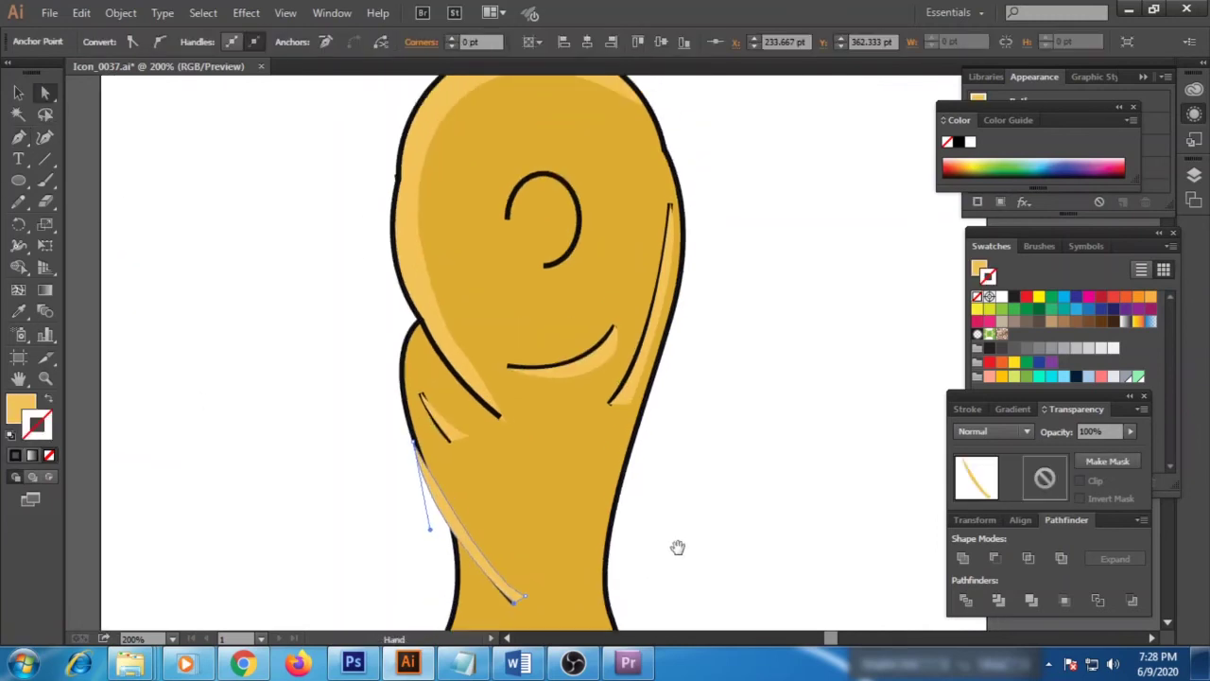
left_click(18, 137)
left_click_drag(508, 219, 586, 223)
left_click(538, 219)
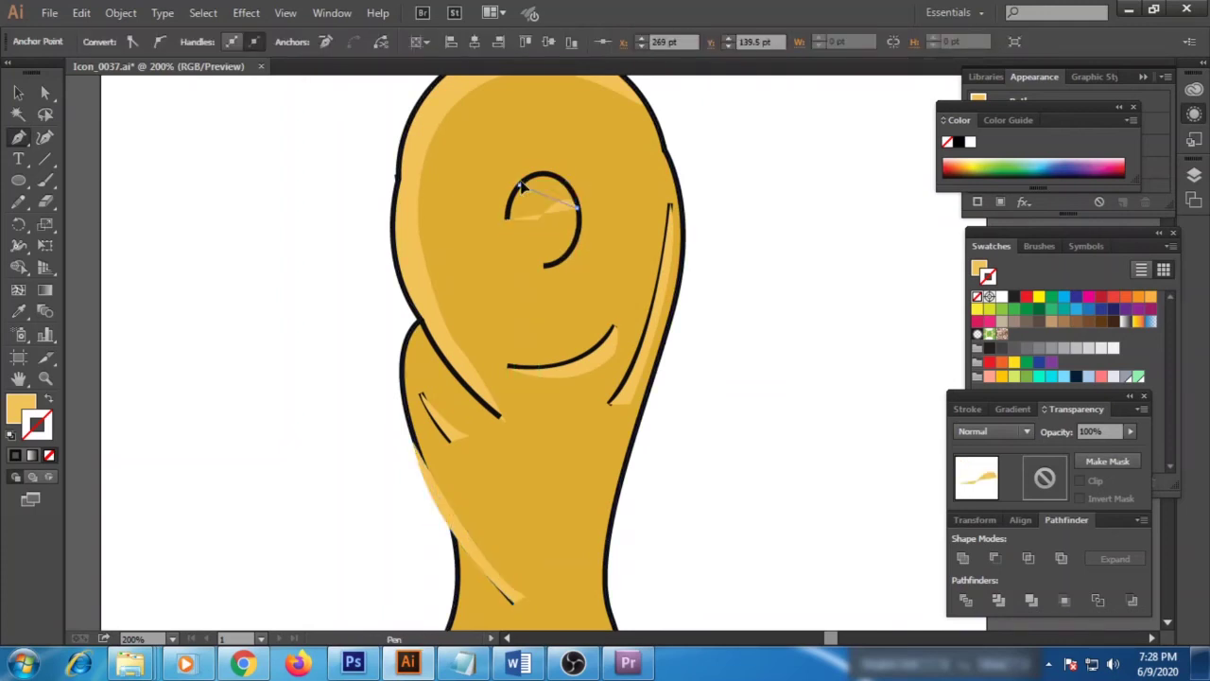
left_click_drag(508, 220, 495, 236)
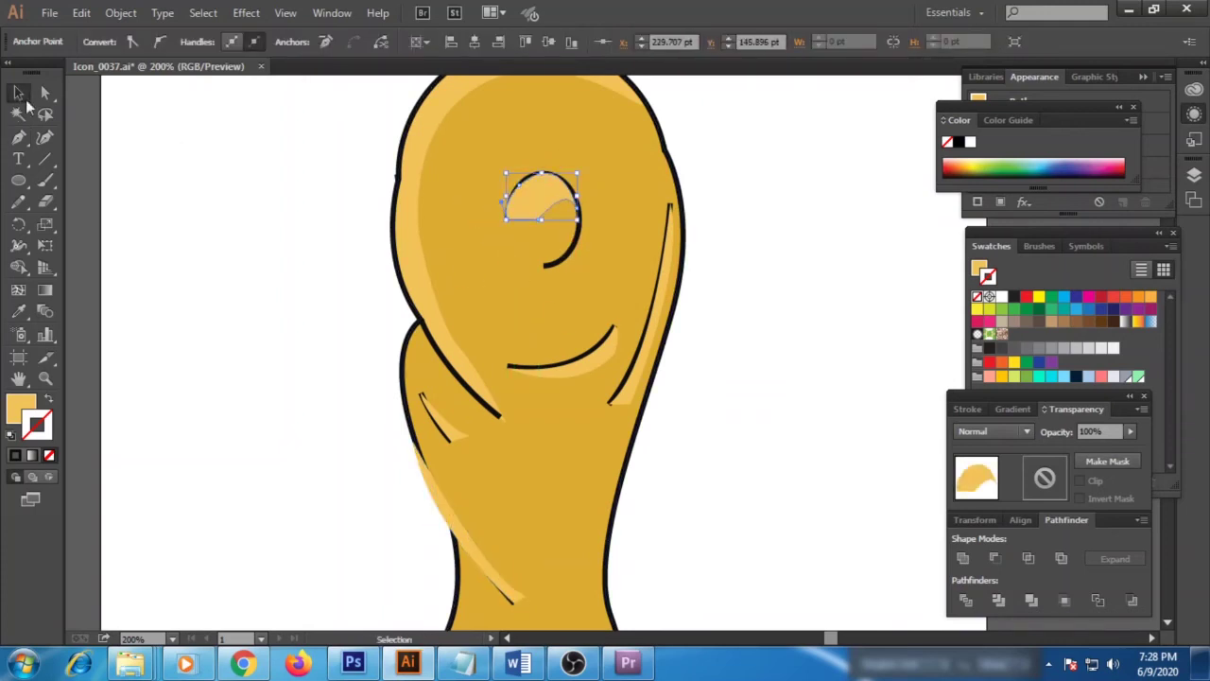
- Select the four new highlight shapes together
left_click(18, 93)
left_click(648, 338)
left_click(567, 197, "shift")
left_click(454, 432, "shift")
left_click(460, 529, "shift")
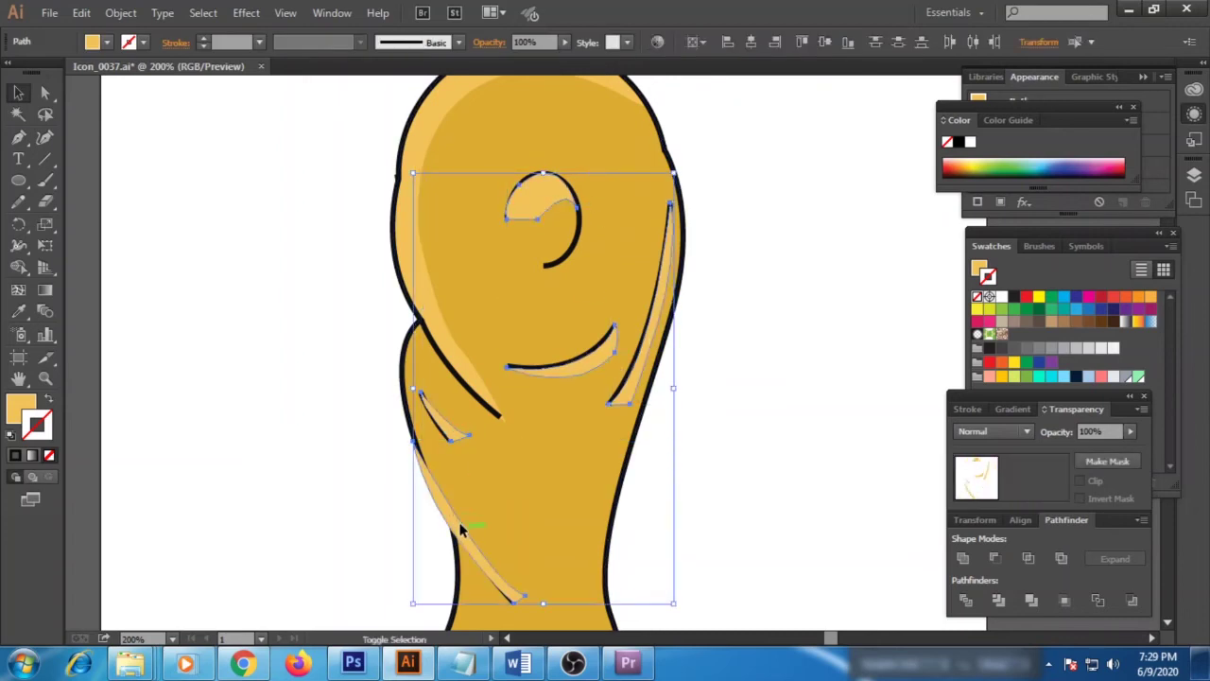
- Draw a light-yellow highlight along the lower neck and snap its bottom-left point to the outline
left_click(723, 535)
scroll(572, 487, "down", 5)
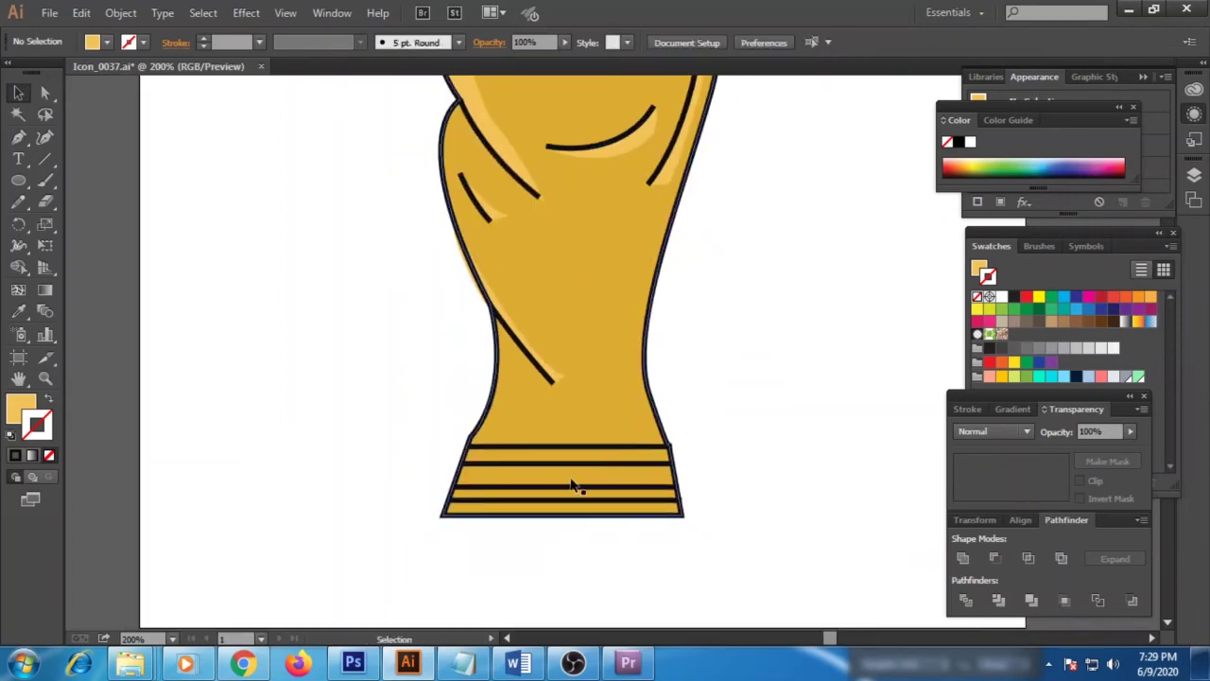
left_click(23, 141)
left_click(494, 385)
left_click(522, 413)
left_click(577, 430)
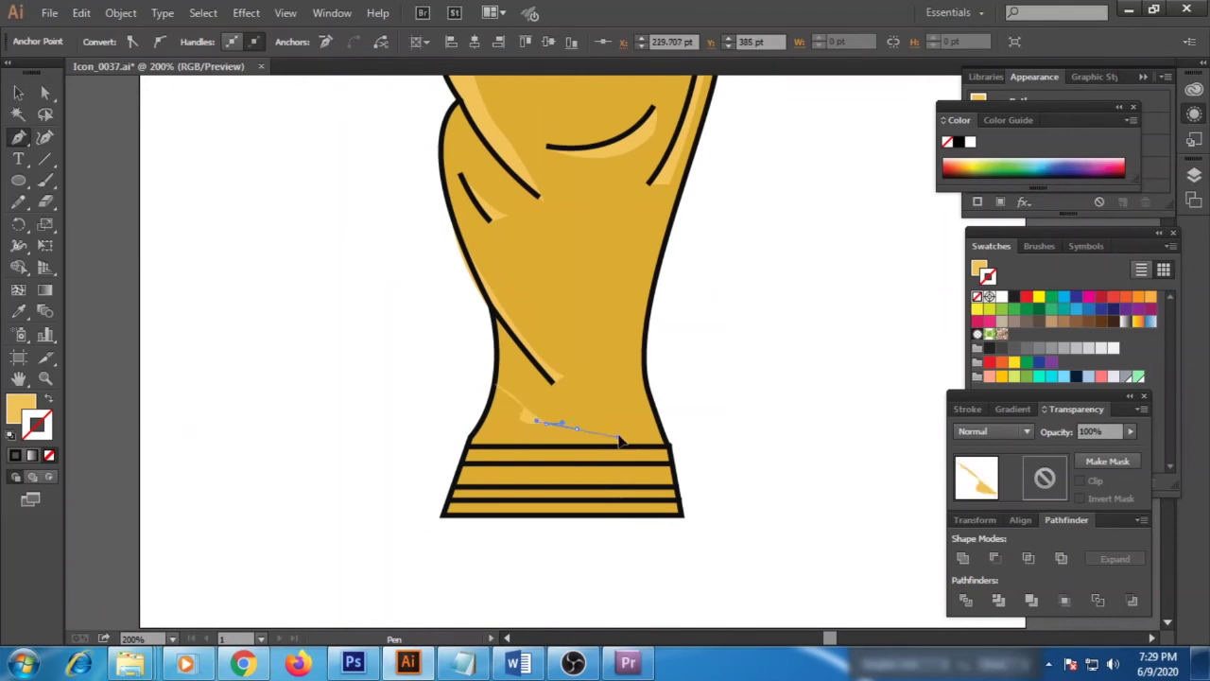
left_click(639, 428)
left_click_drag(668, 443, 679, 455)
left_click(460, 447)
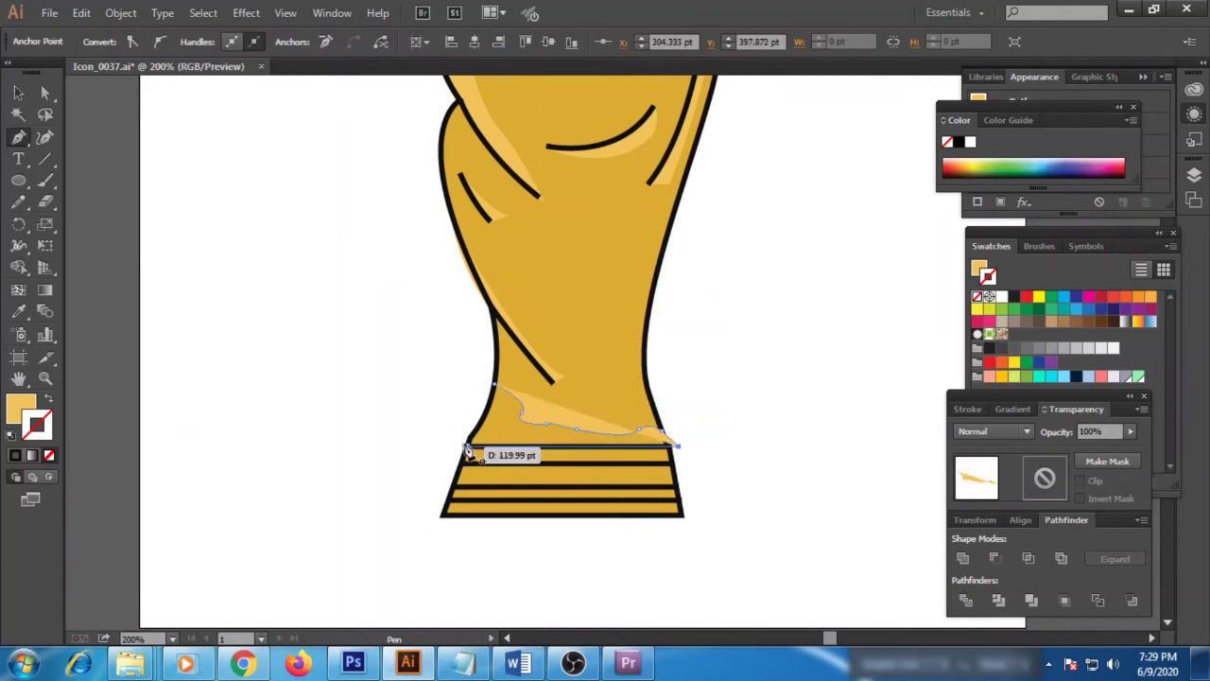
left_click(494, 385)
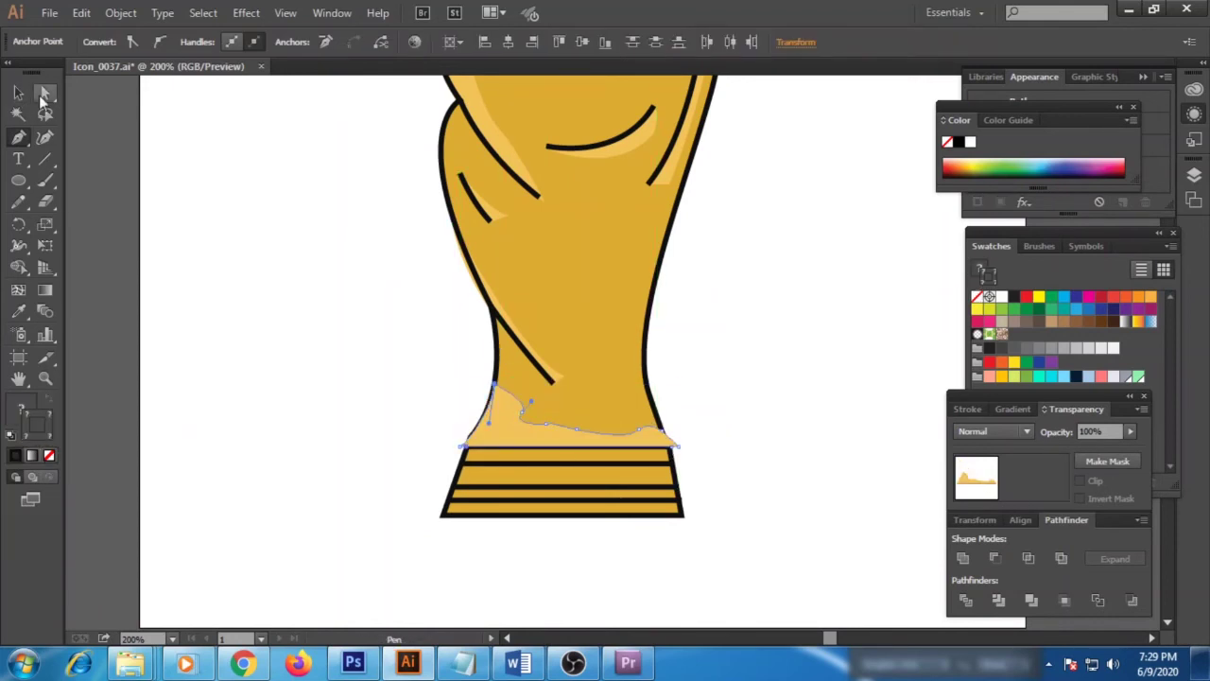
left_click(42, 95)
key("ctrl+plus")
left_click_drag(383, 501, 393, 492)
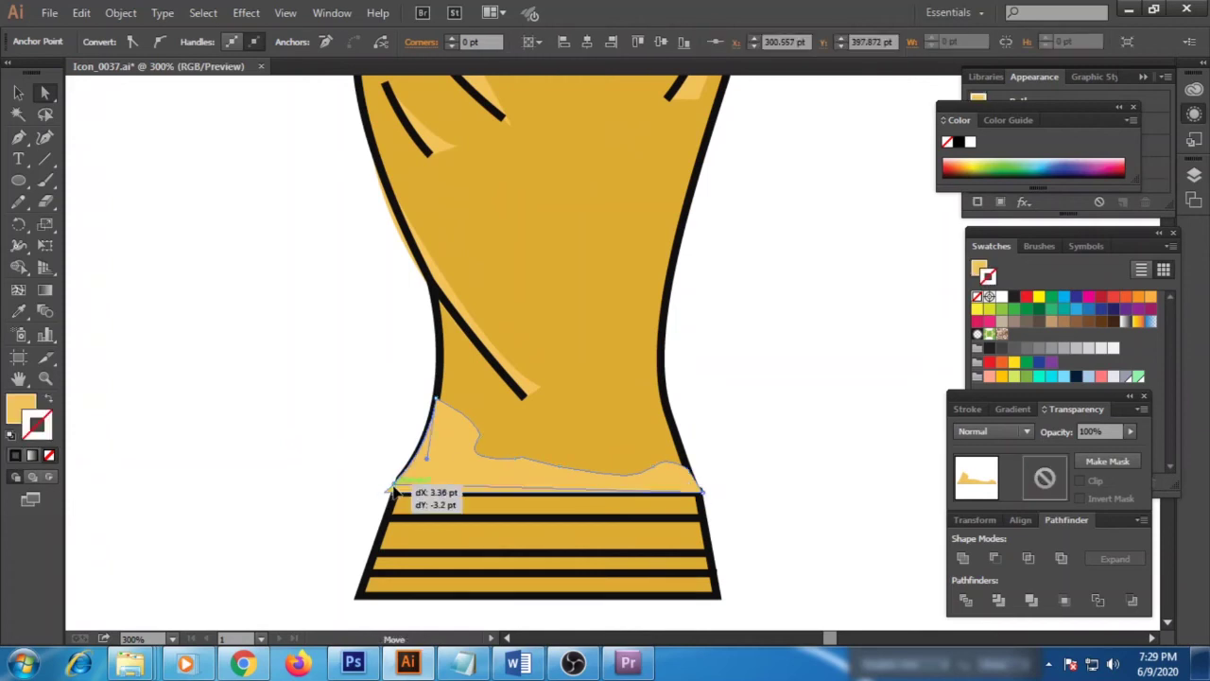
- Add a rectangle across the second base stripe with both ends slanted to the base outline
left_click_drag(24, 187, 56, 180)
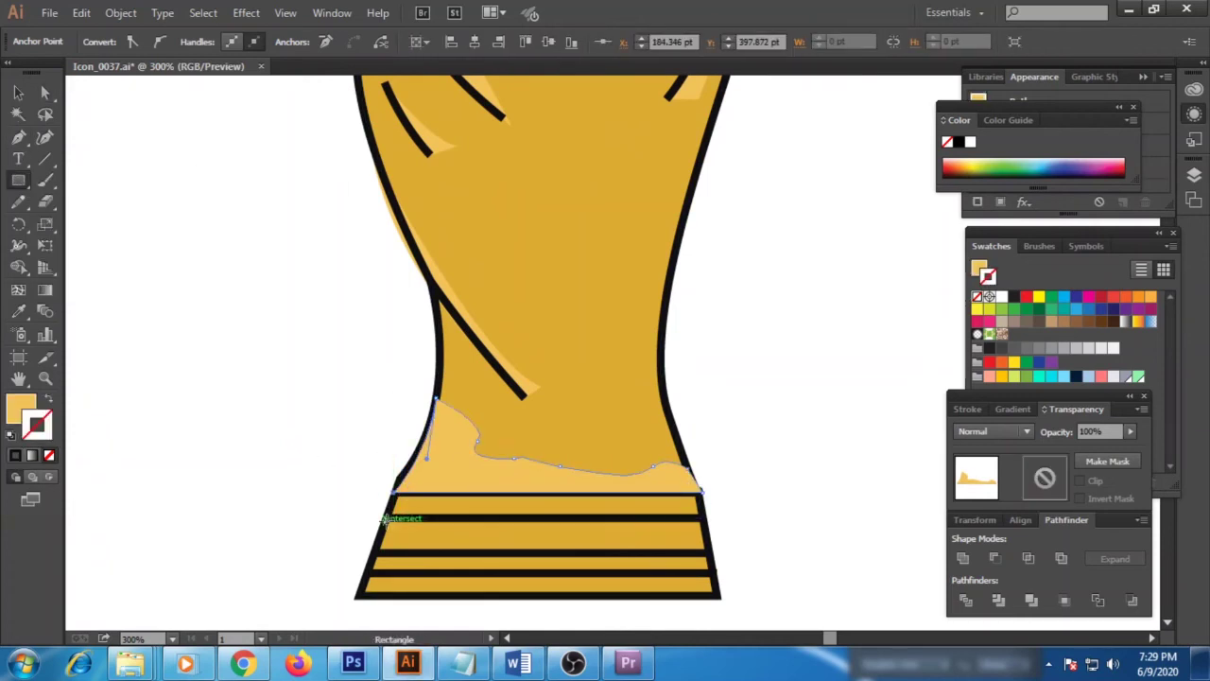
left_click_drag(391, 519, 723, 552)
left_click(44, 95)
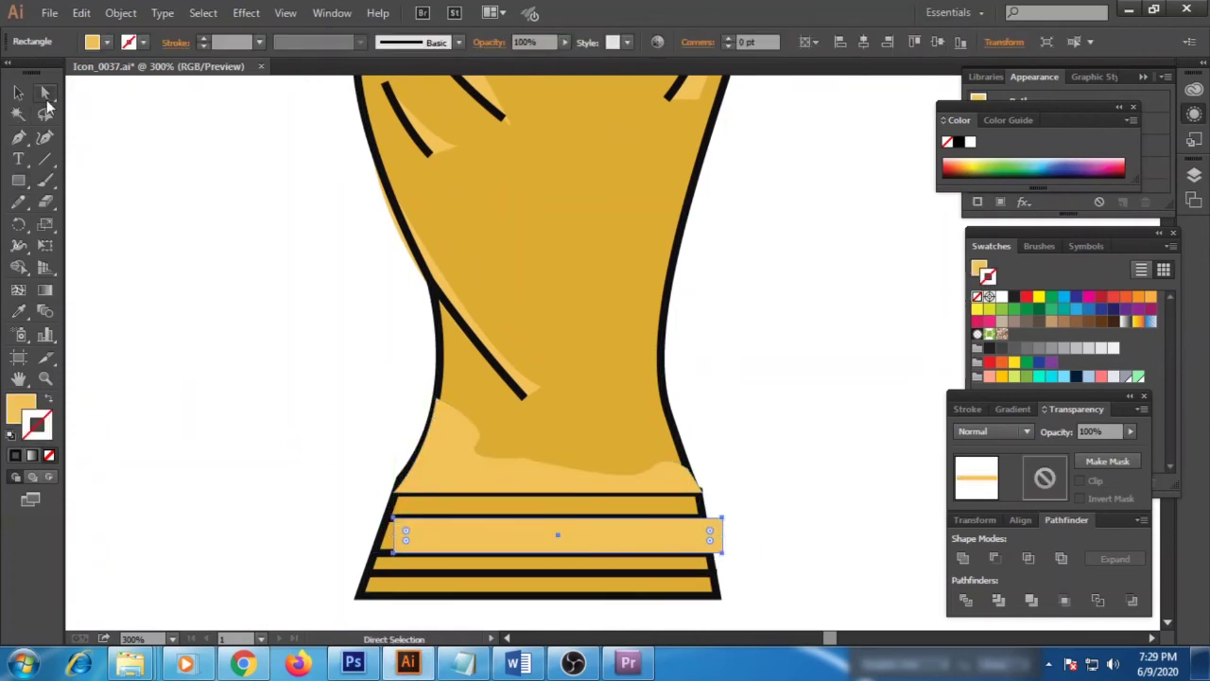
left_click(395, 521)
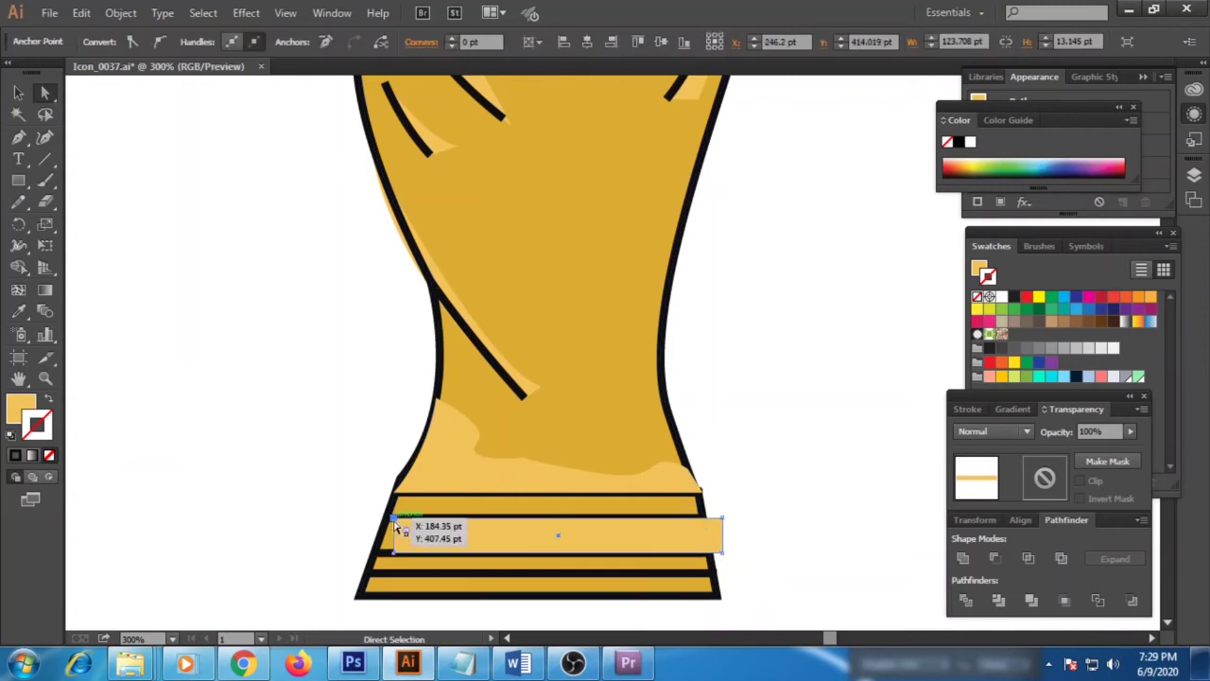
left_click_drag(395, 521, 397, 535)
left_click_drag(717, 560, 708, 522)
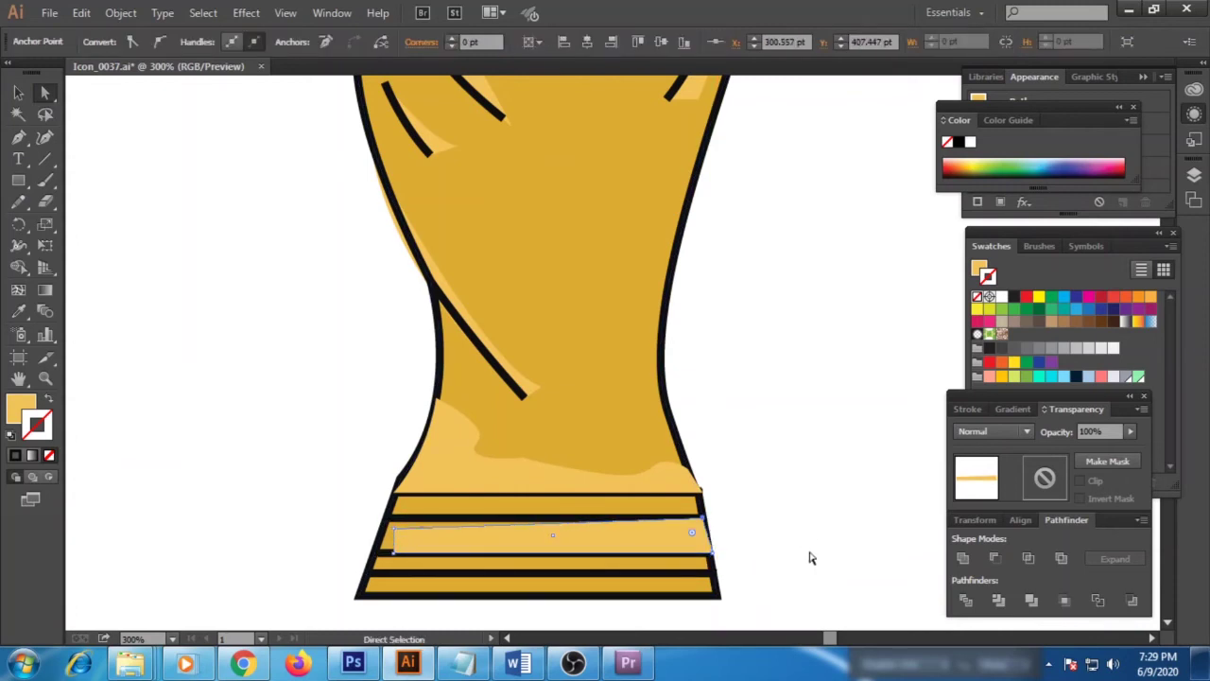
- Select the whole trophy artwork and lock it
key("v")
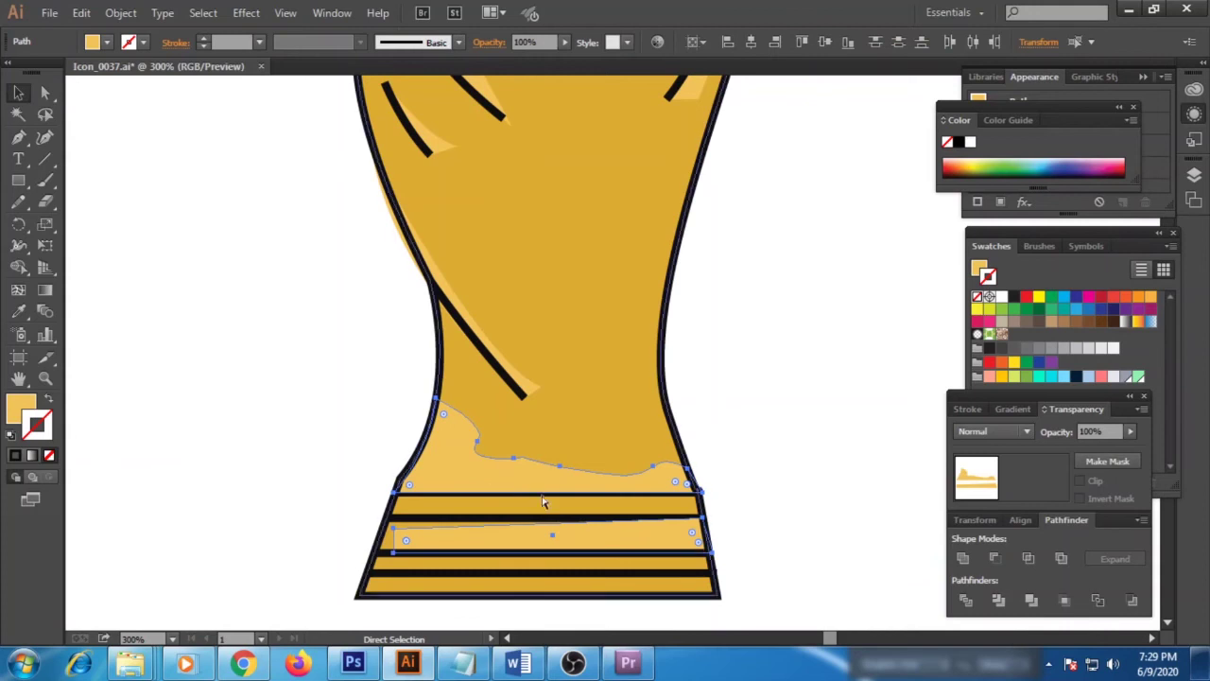
left_click(726, 513)
scroll(747, 492, "down", 2)
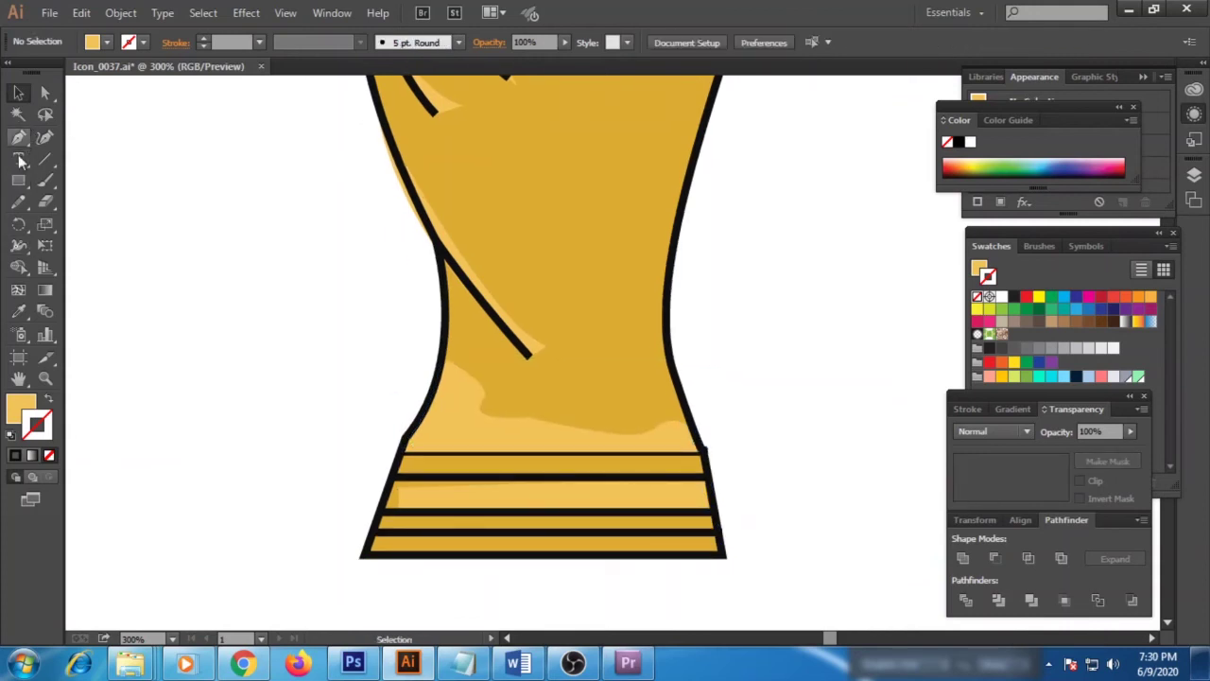
left_click(533, 441)
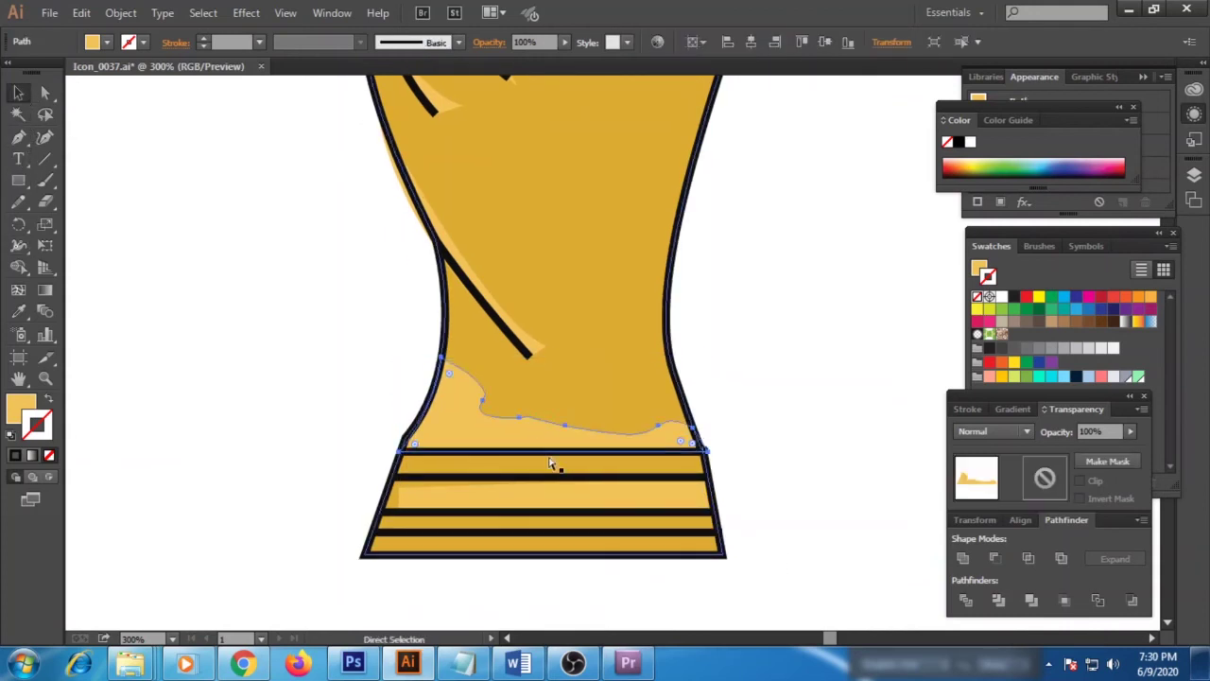
key("ctrl+a")
left_click(120, 12)
left_click(511, 119)
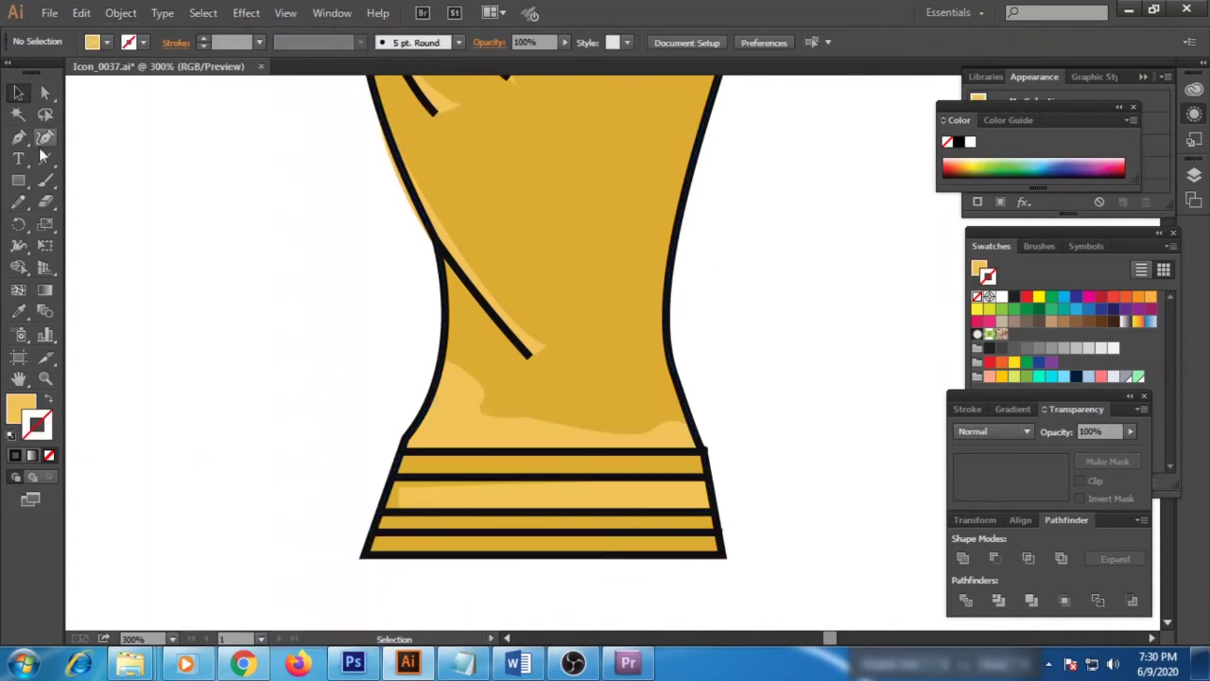
- Draw a stripe across the top band and fill it green
left_click(404, 460)
left_click(704, 458)
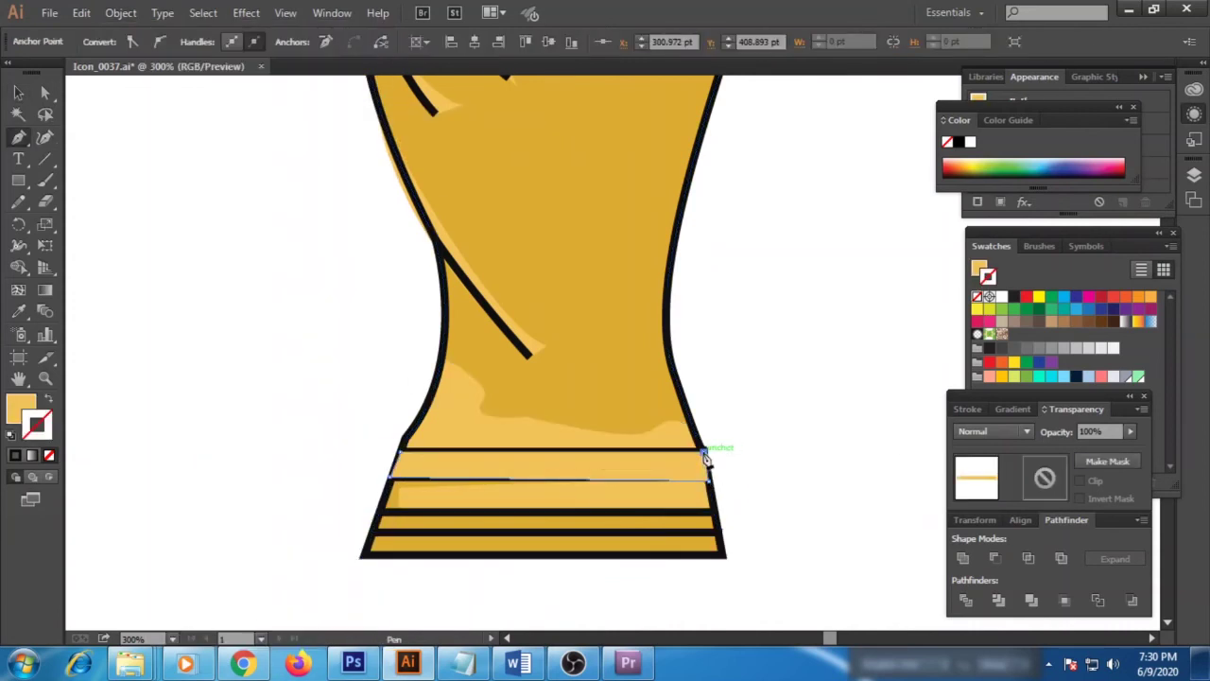
left_click(407, 458)
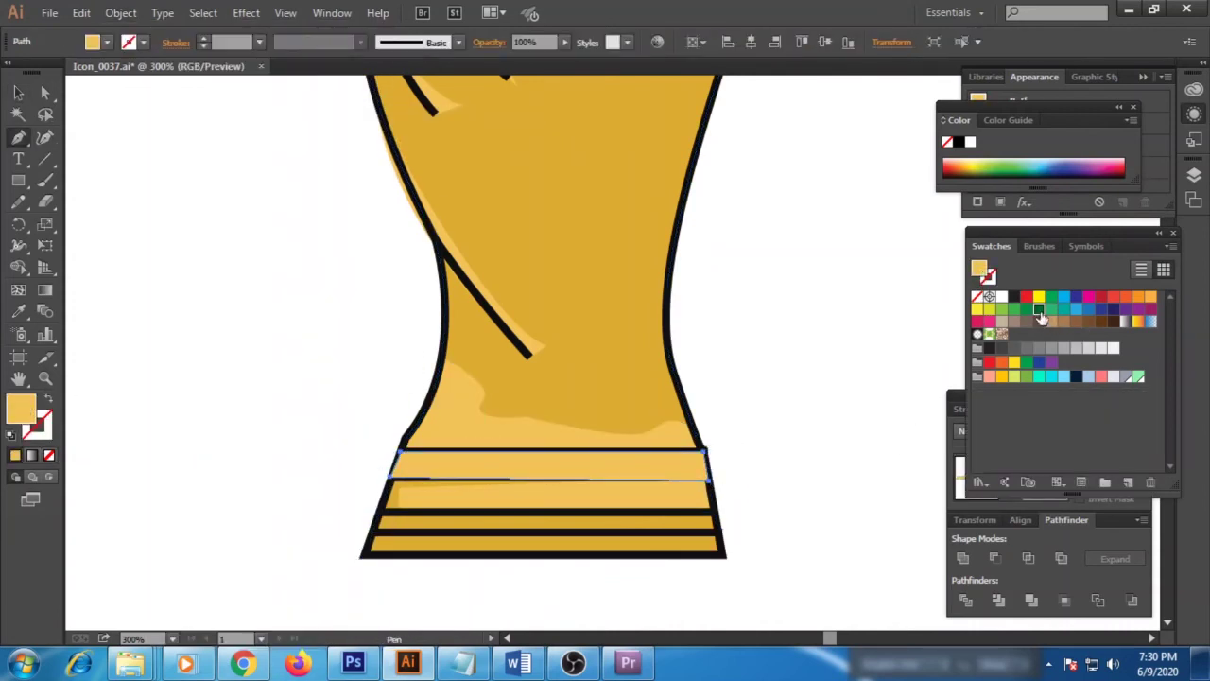
left_click(1038, 309)
- Draw the lower green band and send both bands behind the black outlines
left_click(379, 515)
left_click(712, 515)
left_click(719, 532)
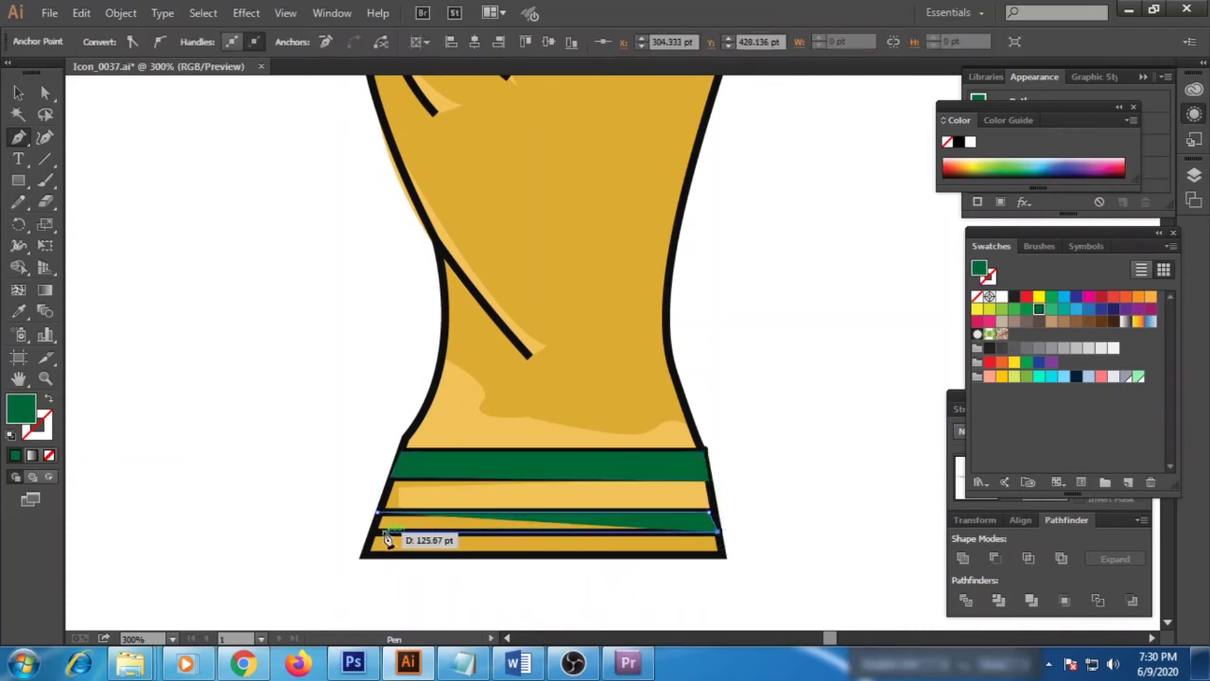
left_click(374, 537)
left_click(379, 515)
left_click(548, 465, "shift")
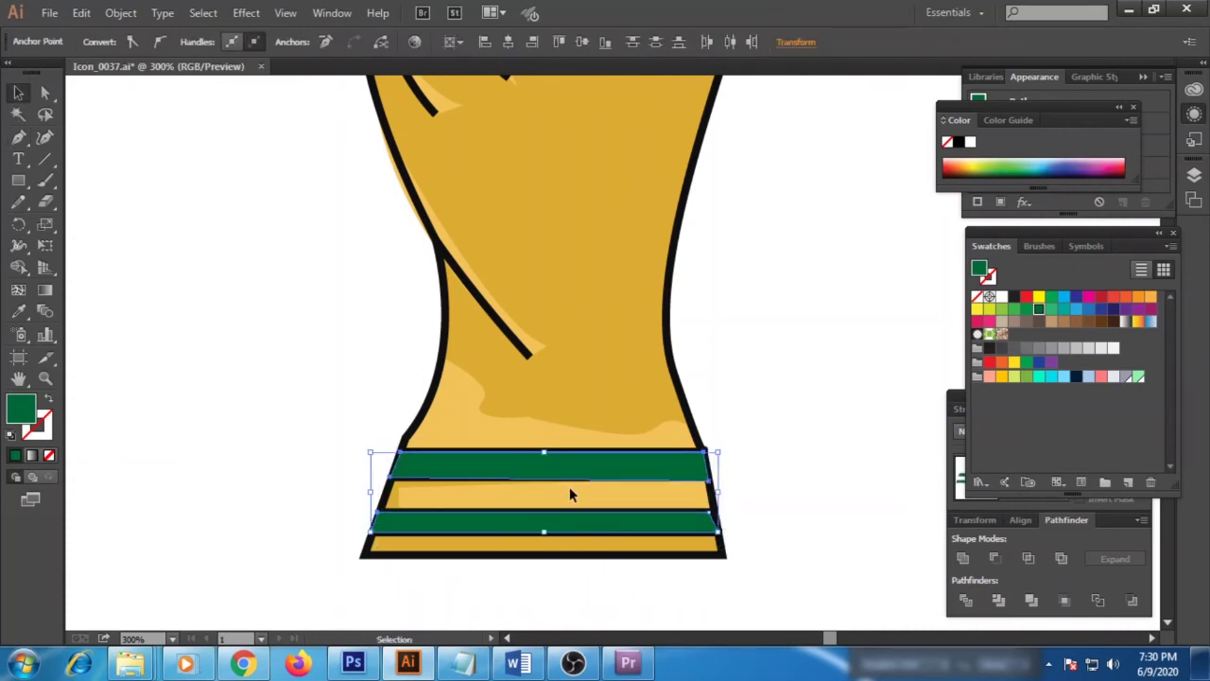
key("ctrl+[")
left_click(794, 498)
- Select the whole trophy and check the outline stroke weight, keeping 5 pt
key("ctrl+1")
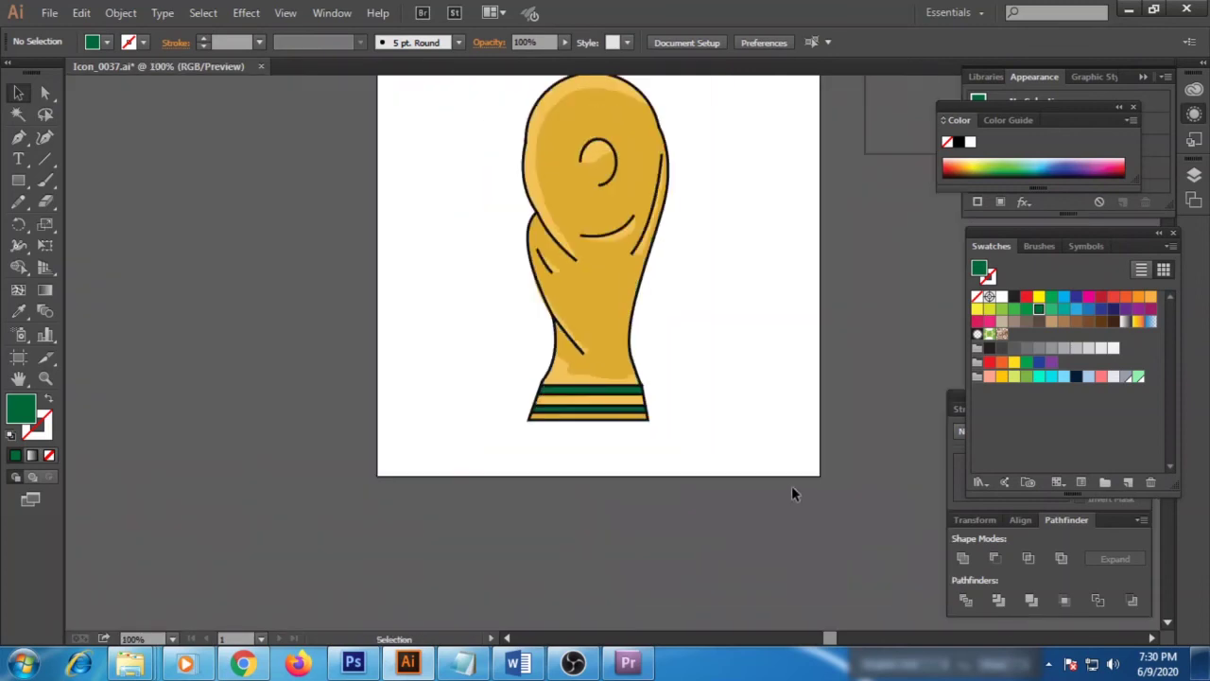
left_click_drag(791, 485, 666, 385)
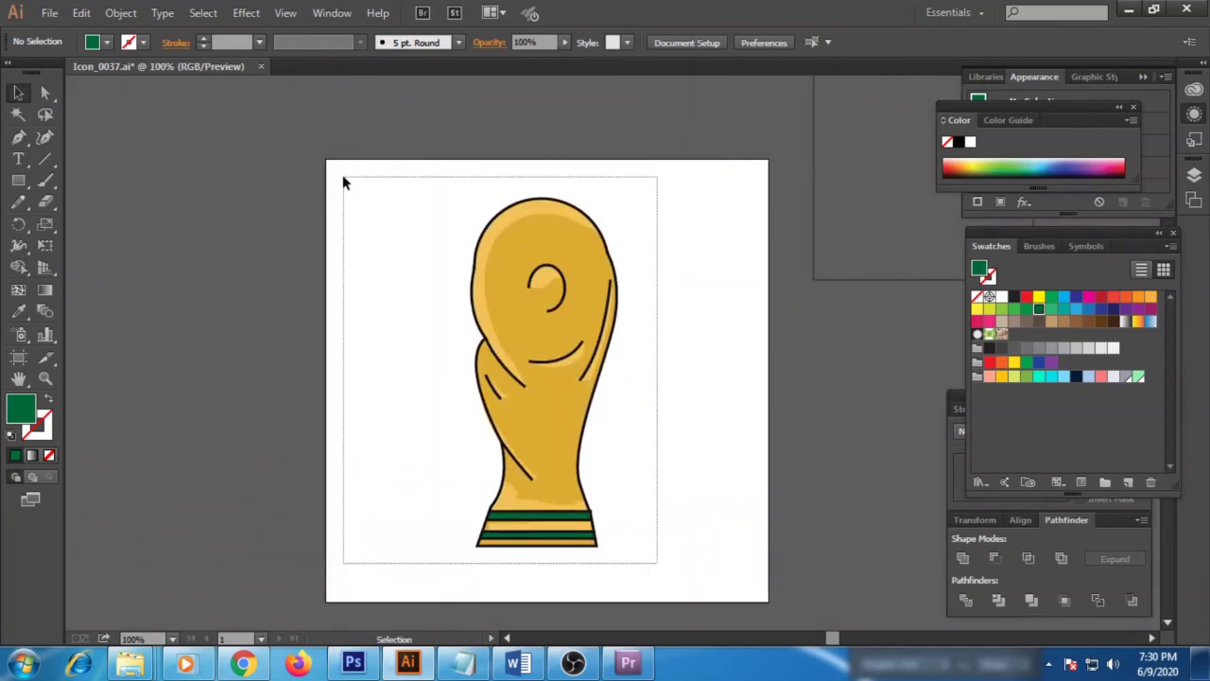
key("ctrl+a")
left_click(259, 43)
left_click(298, 200)
left_click(259, 43)
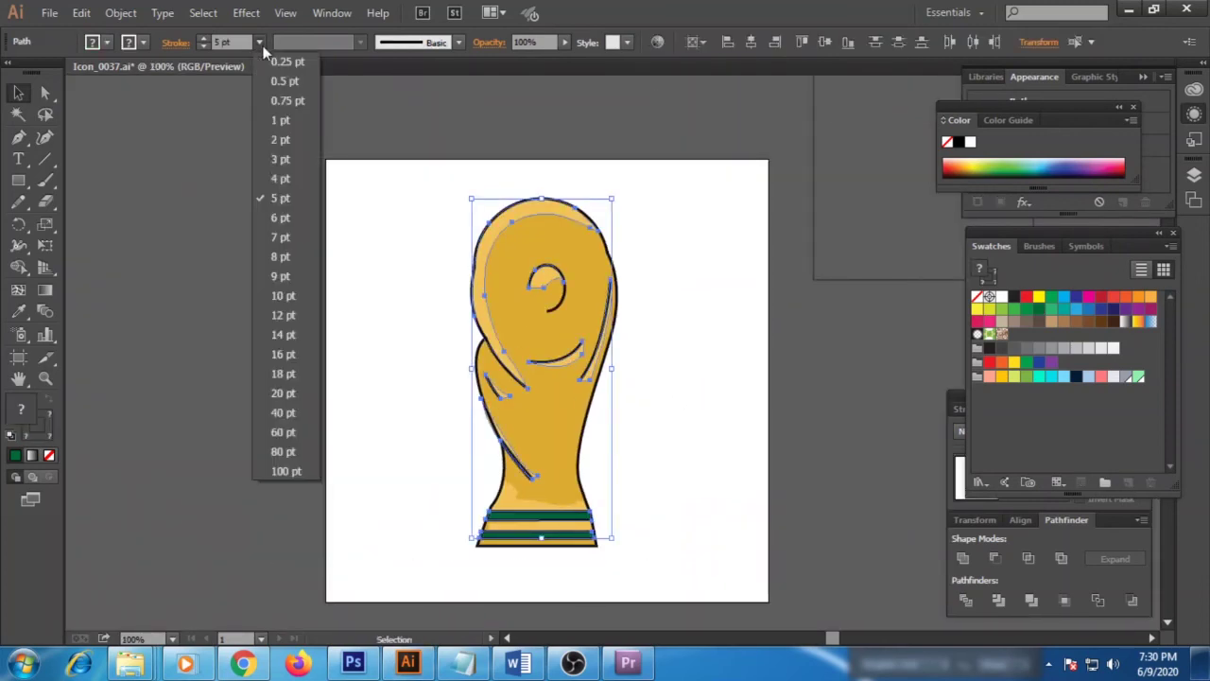
left_click(281, 217)
- Unlock all locked trophy parts with Object > Unlock All
left_click(121, 13)
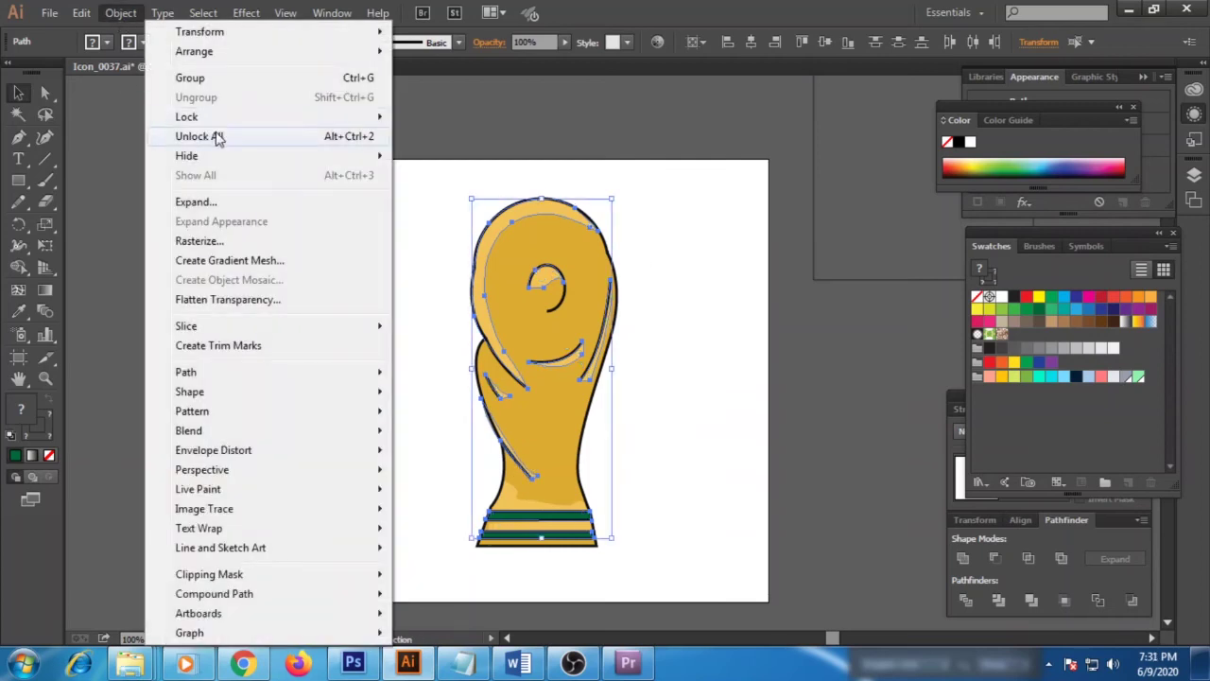
left_click(216, 137)
left_click(259, 43)
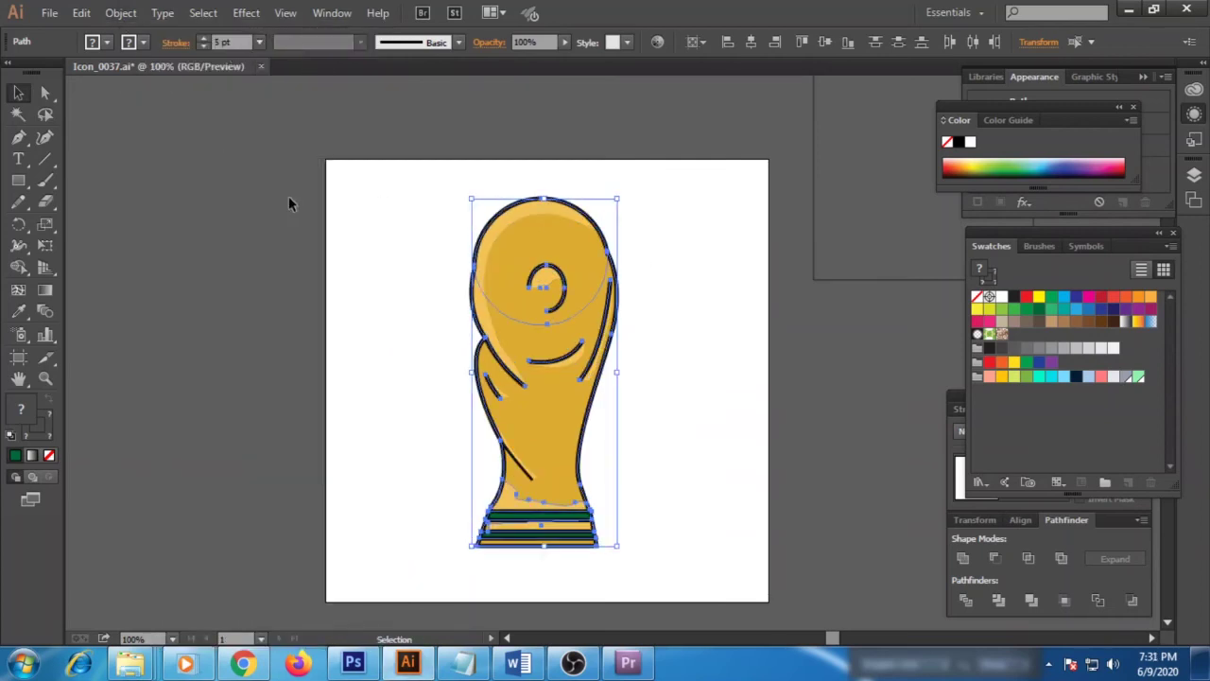
left_click(422, 241)
- Scale the whole trophy down around its centre, comparing sizes with undo and redo
key("ctrl+a")
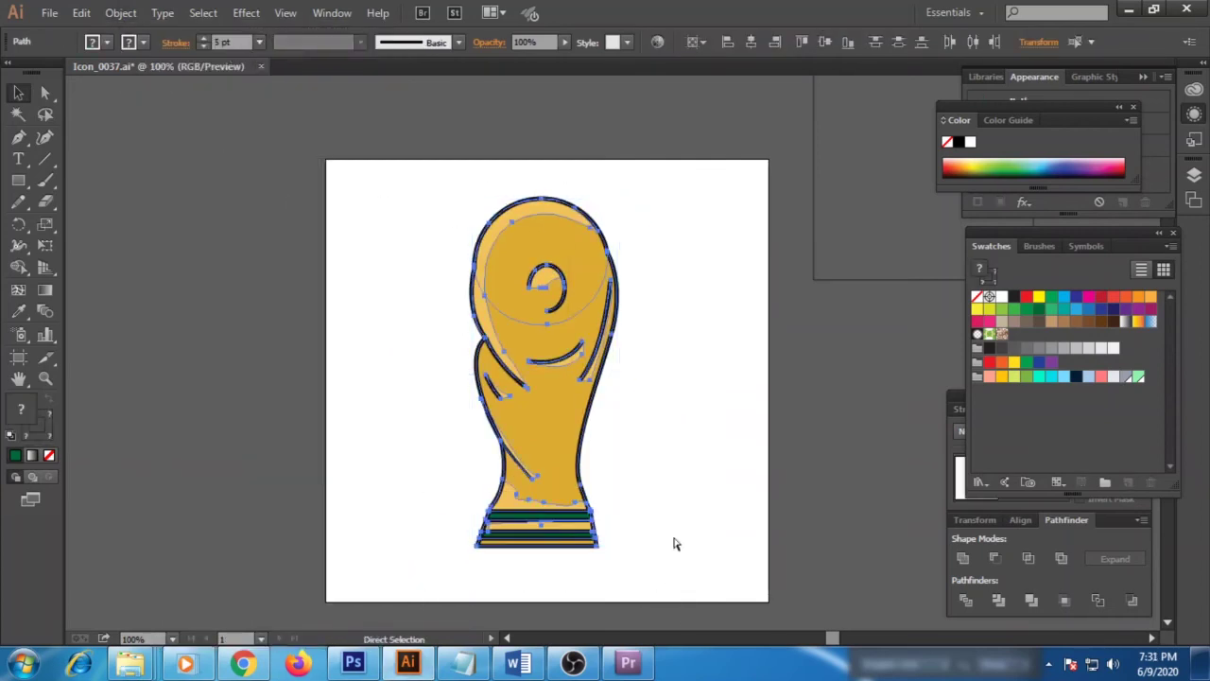
left_click_drag(620, 551, 588, 475)
key("ctrl+z")
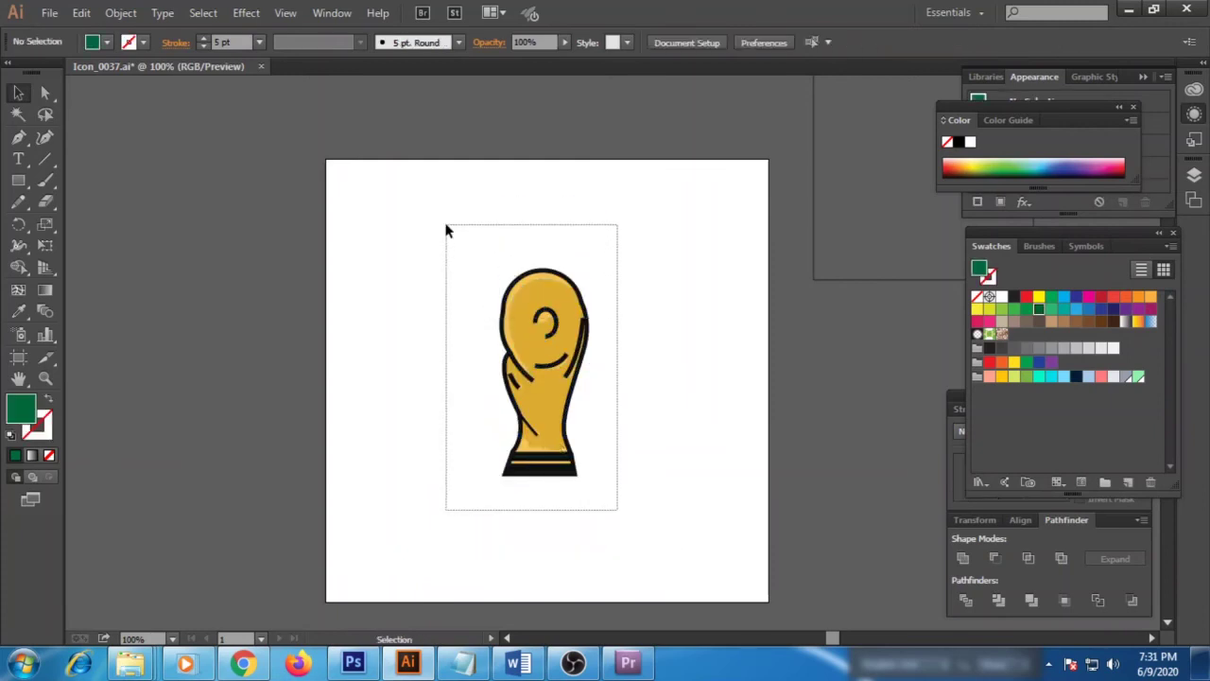
key("ctrl+shift+z")
left_click(399, 234)
left_click_drag(441, 247, 619, 510)
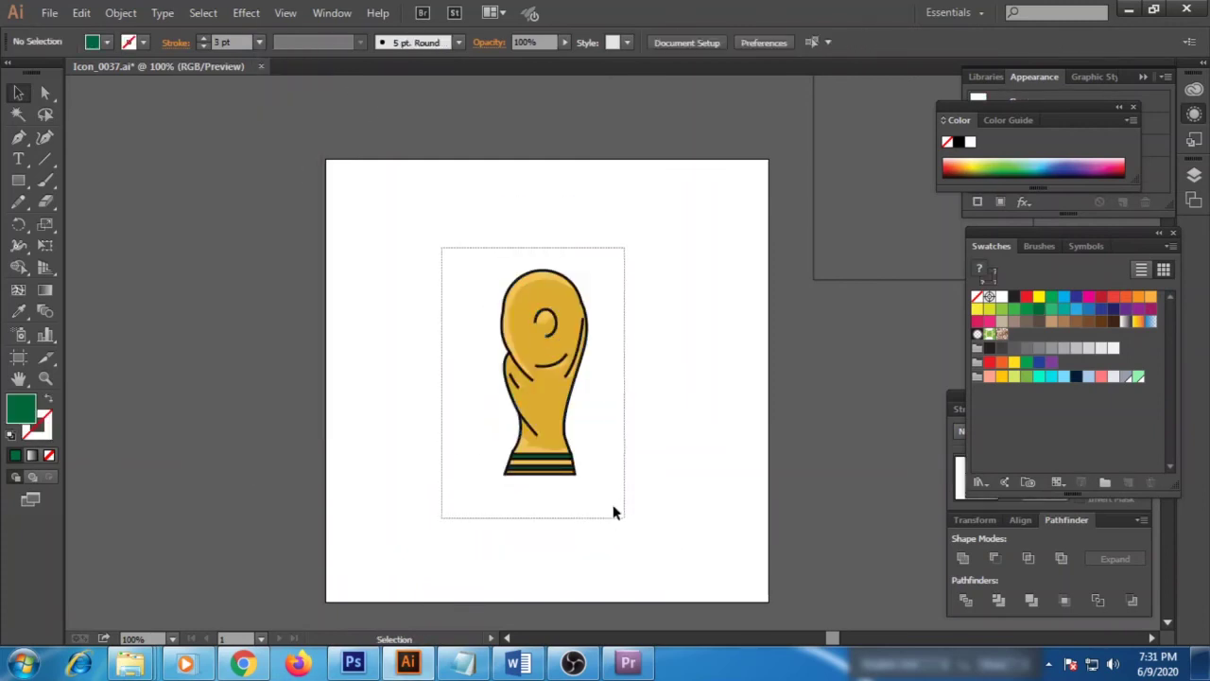
key("ctrl+z")
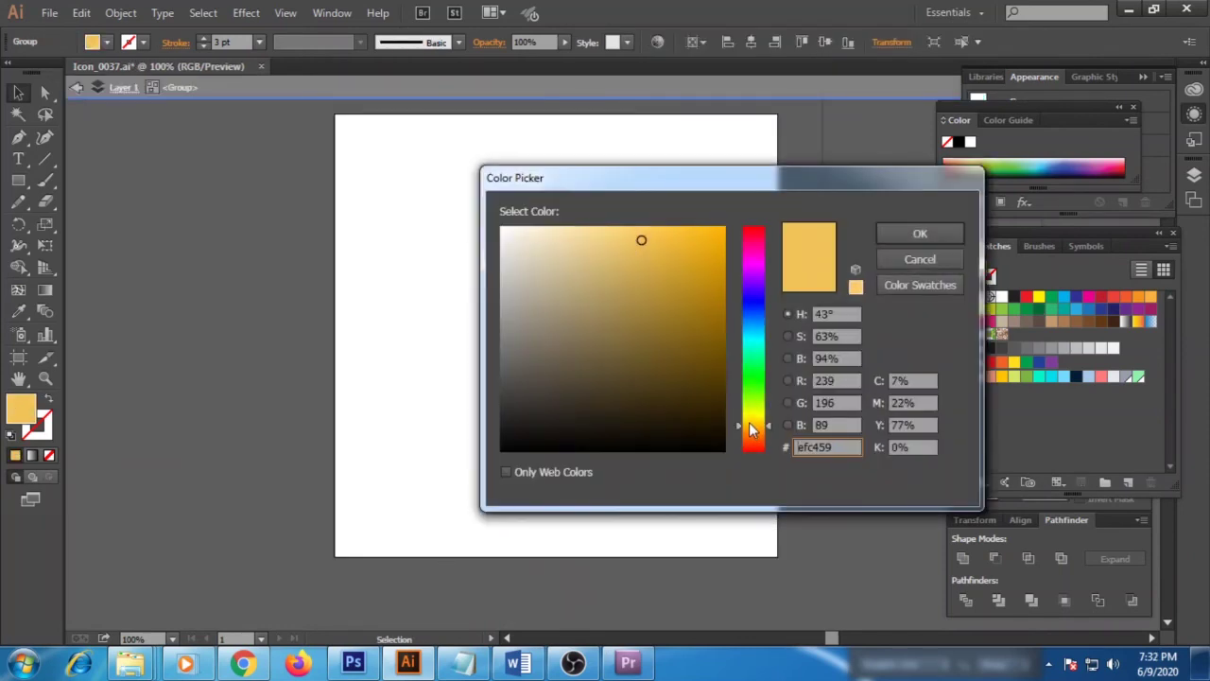
- Shift the highlight fill hue to brighter yellow efd659, confirm, and reselect the trophy group
left_click_drag(752, 430, 752, 421)
left_click(920, 233)
left_click(675, 322)
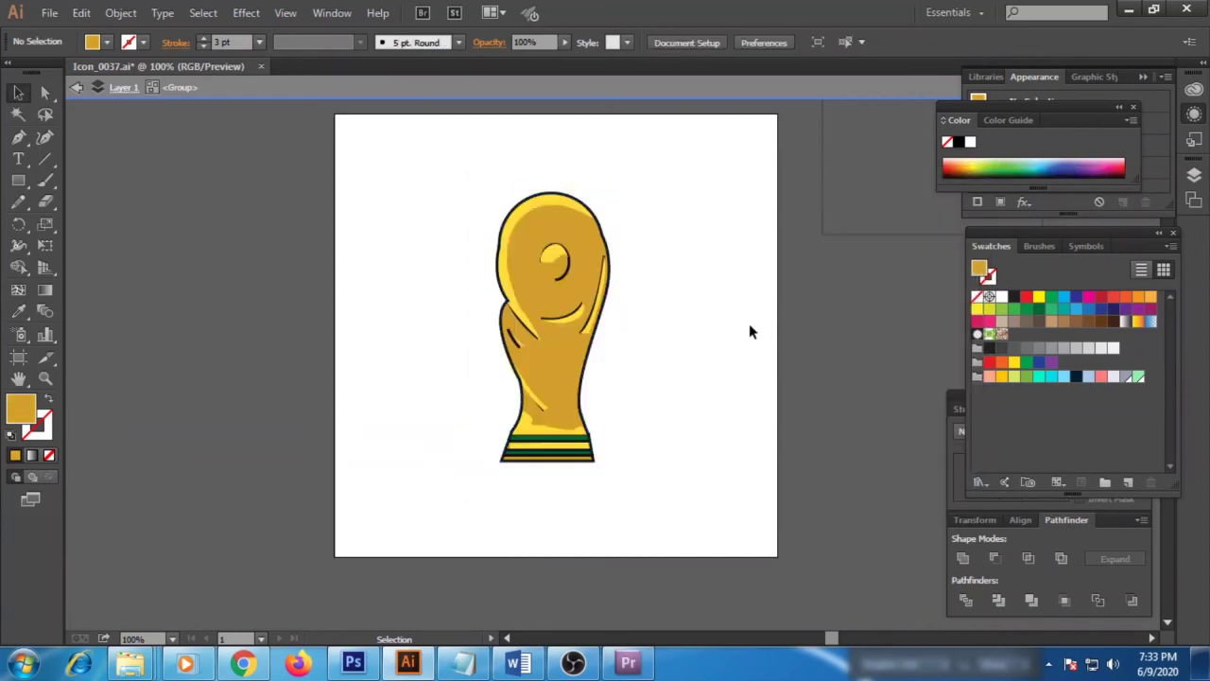
left_click(524, 305)
key("a")
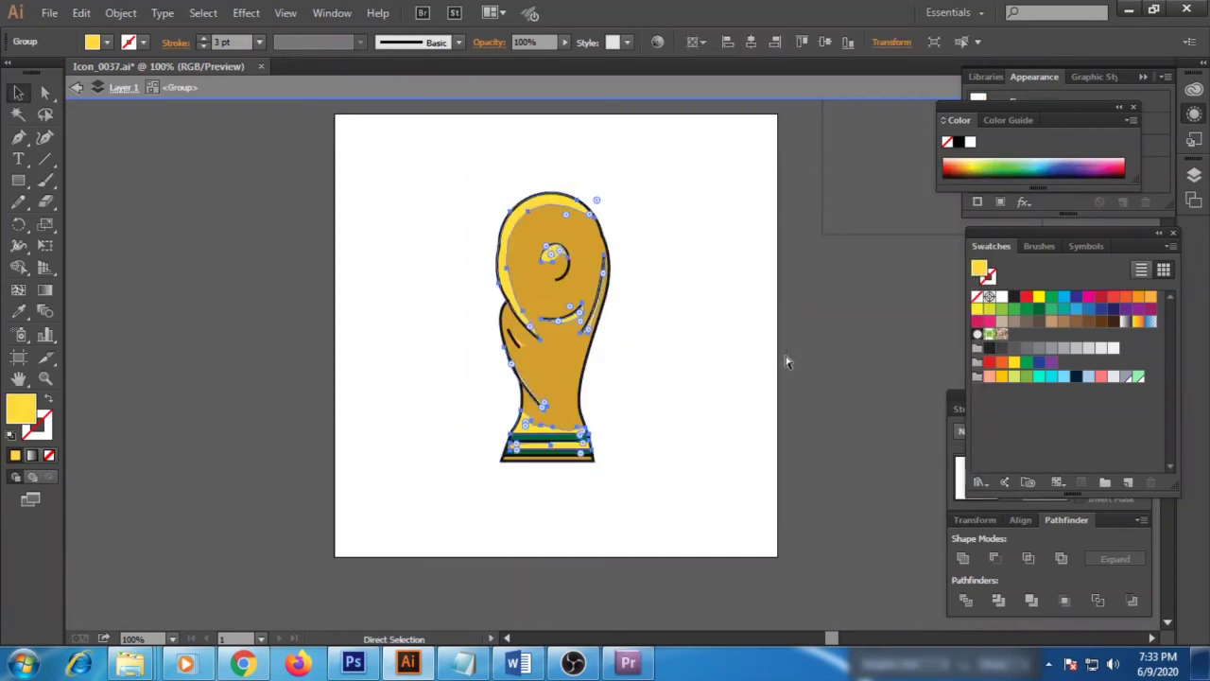
key("v")
left_click(784, 360)
left_click_drag(648, 474, 479, 161)
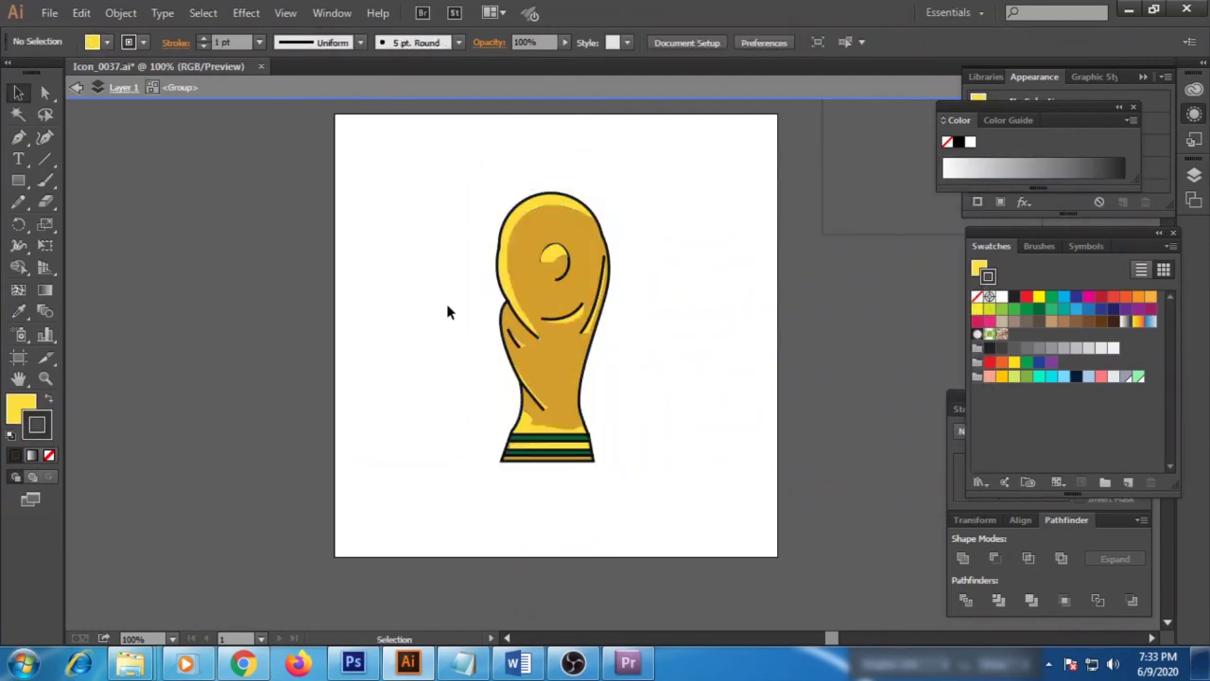
- Recolour the inner detail strokes and both green bands to the dark 281c00 outline colour
left_click(504, 342)
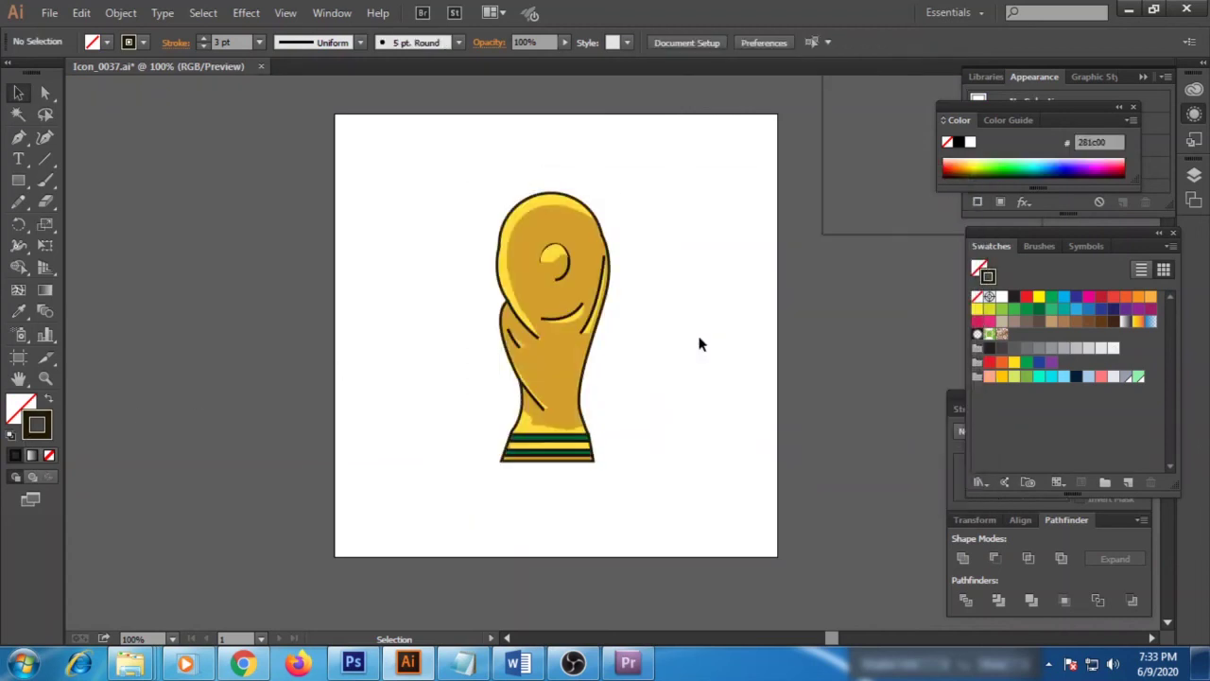
key("ctrl+plus")
double_click(490, 321)
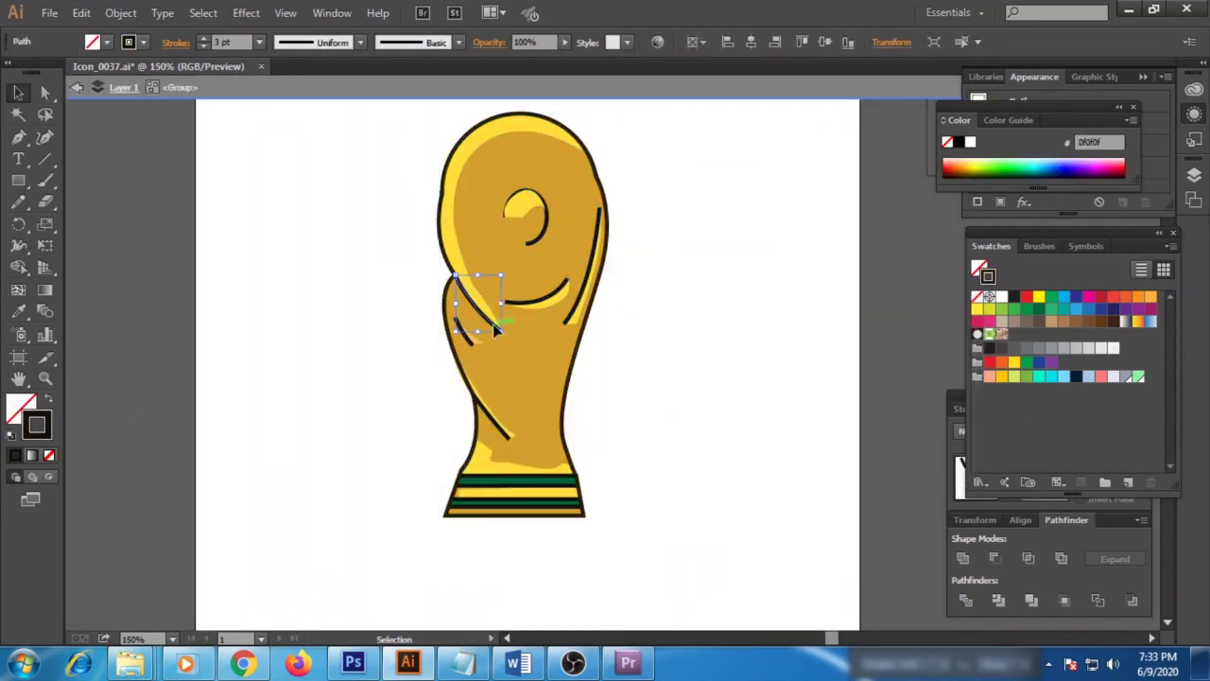
left_click(490, 416, "shift")
left_click(551, 301, "shift")
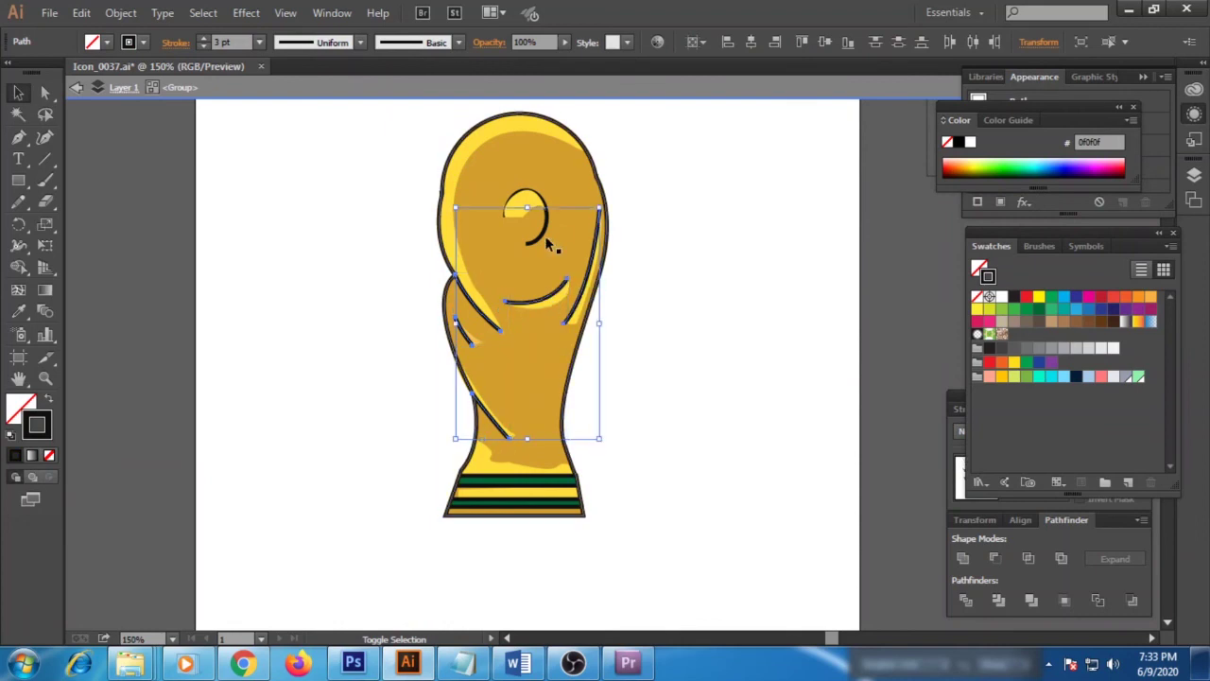
left_click(508, 480, "shift")
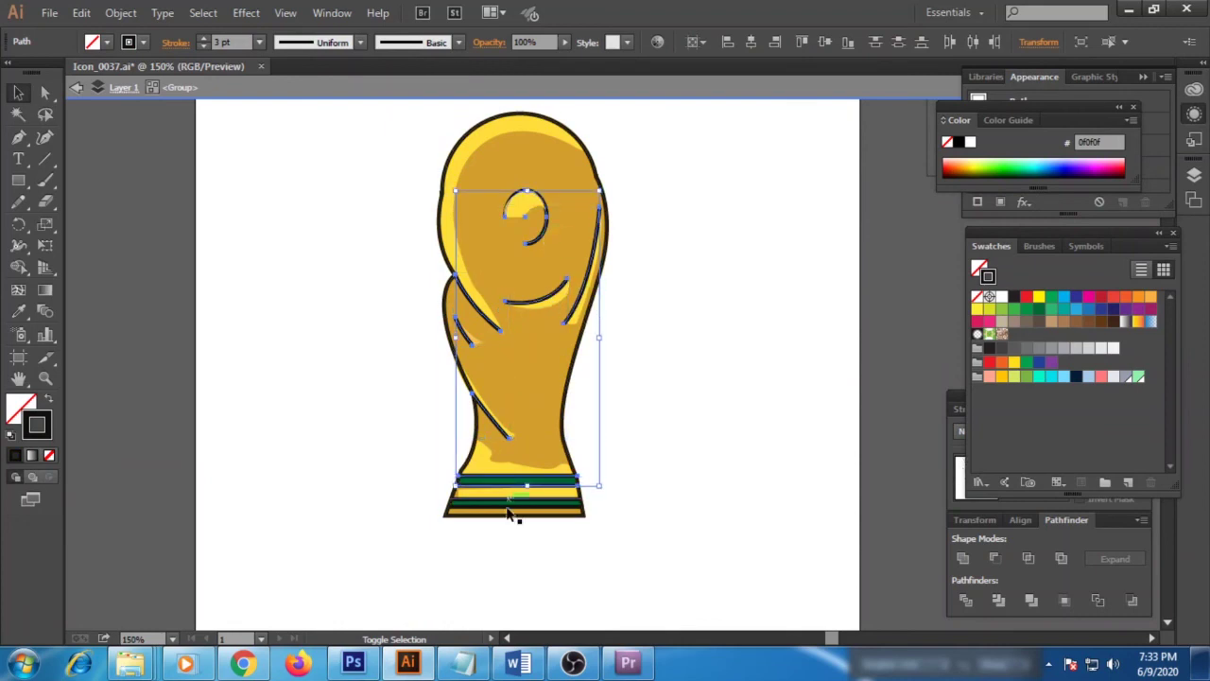
left_click(507, 512, "shift")
key("i")
left_click(446, 303)
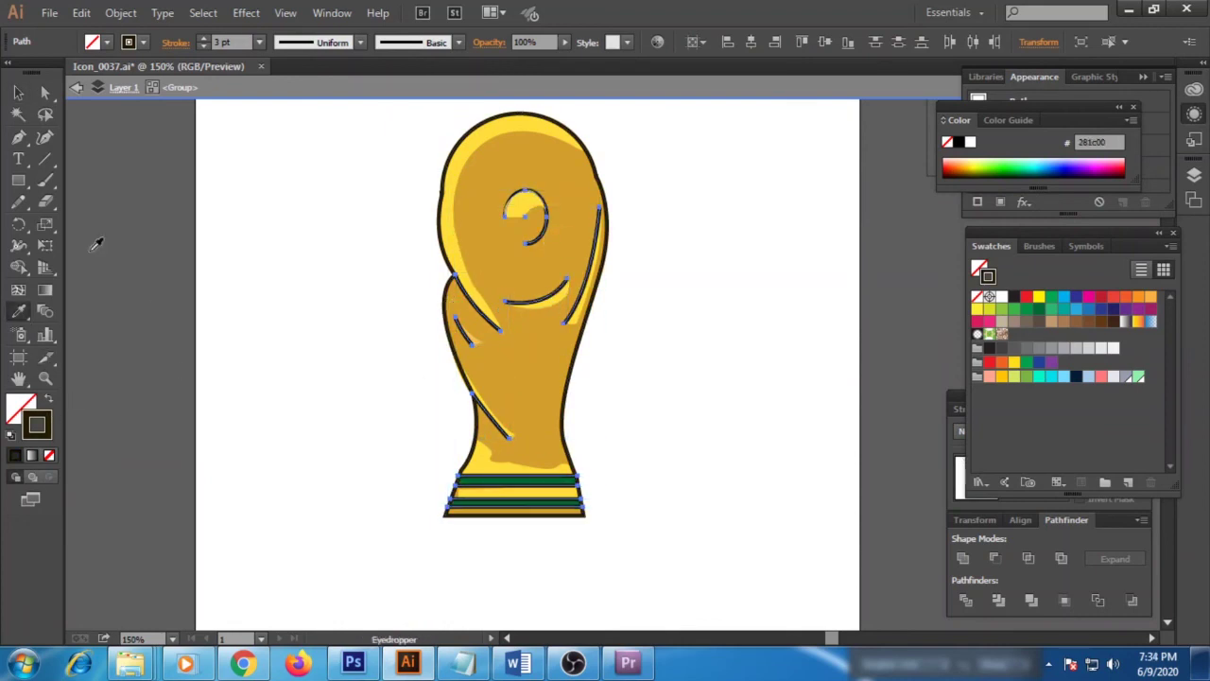
key("v")
left_click(450, 264)
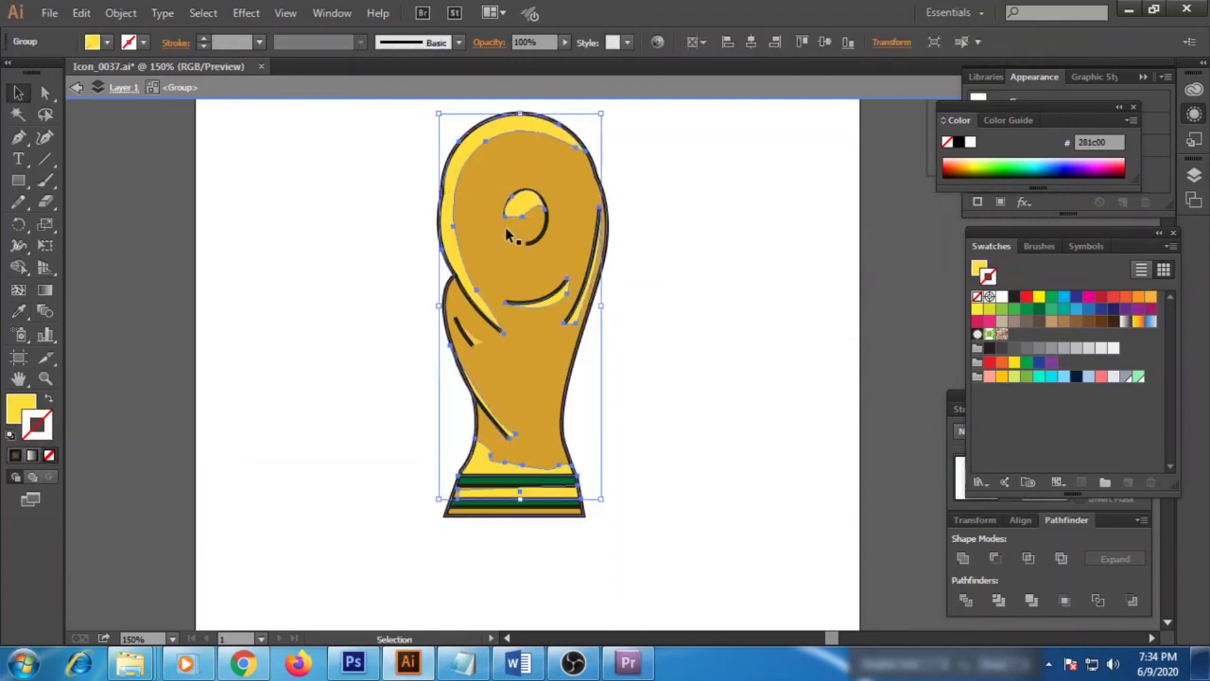
left_click(766, 368)
- Give the thin arc across the cup the thick dark outline stroke
key("ctrl+1")
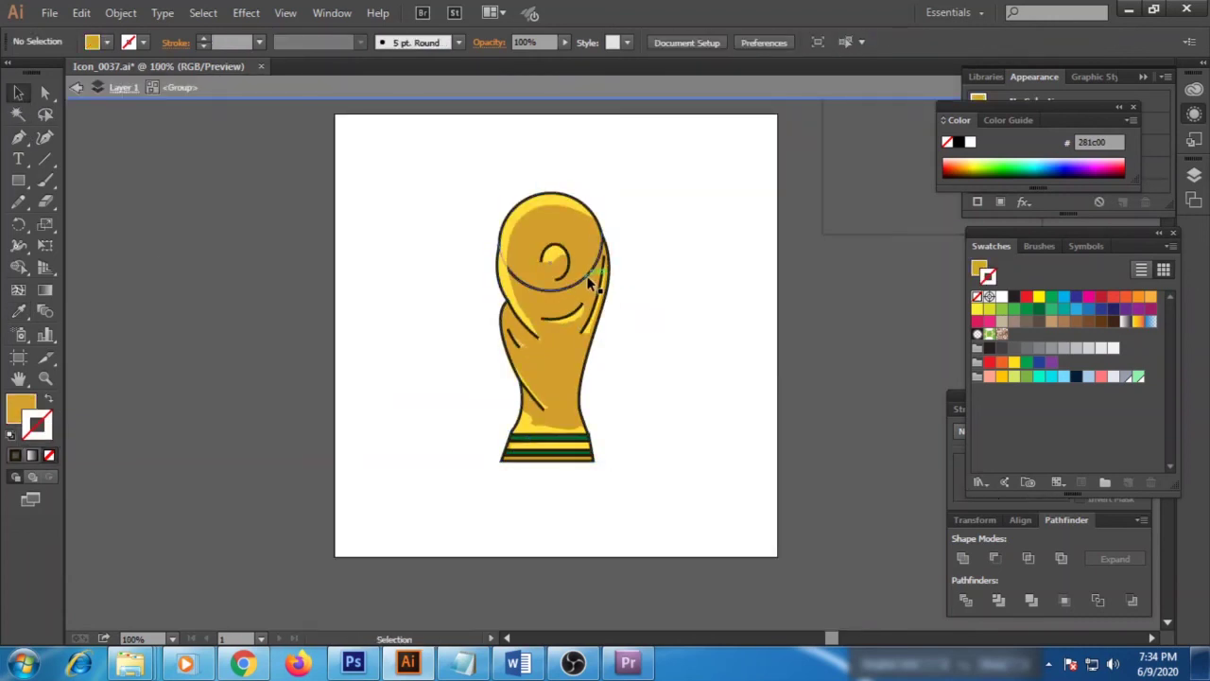
left_click(588, 282)
key("i")
left_click(581, 192)
key("v")
left_click(385, 298)
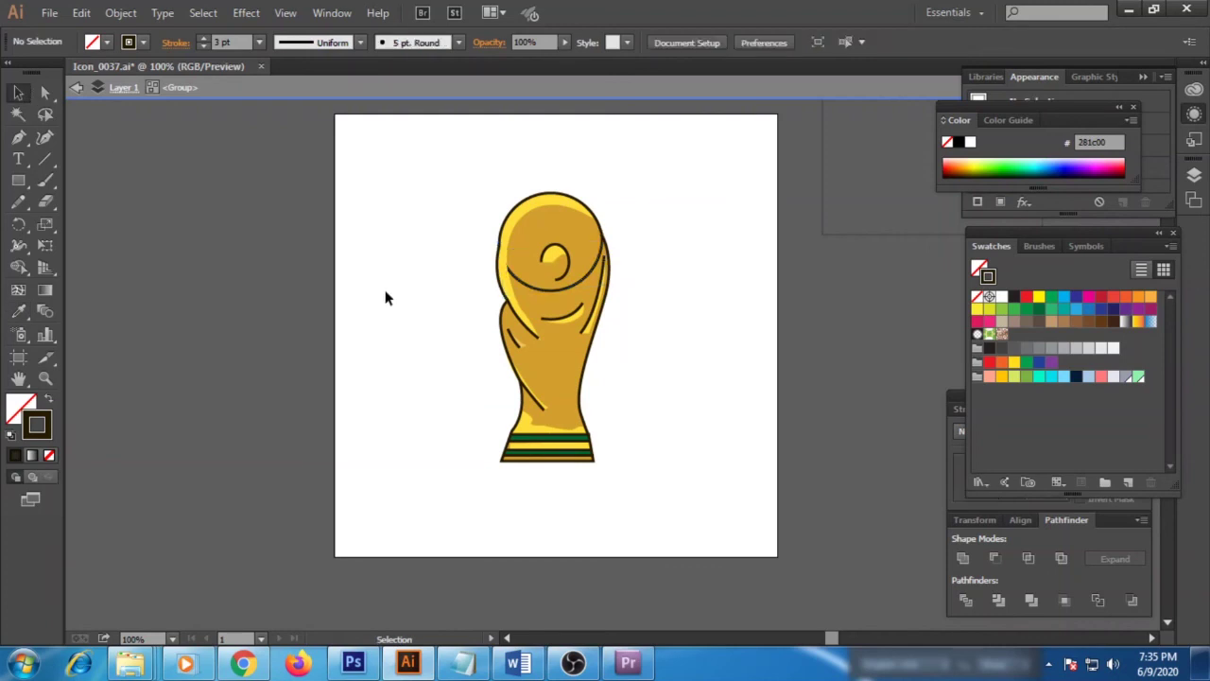
- Inside the highlight group, draw a curved light-yellow sliver beneath the cup's arc
key("ctrl+plus")
key("ctrl+plus")
double_click(451, 220)
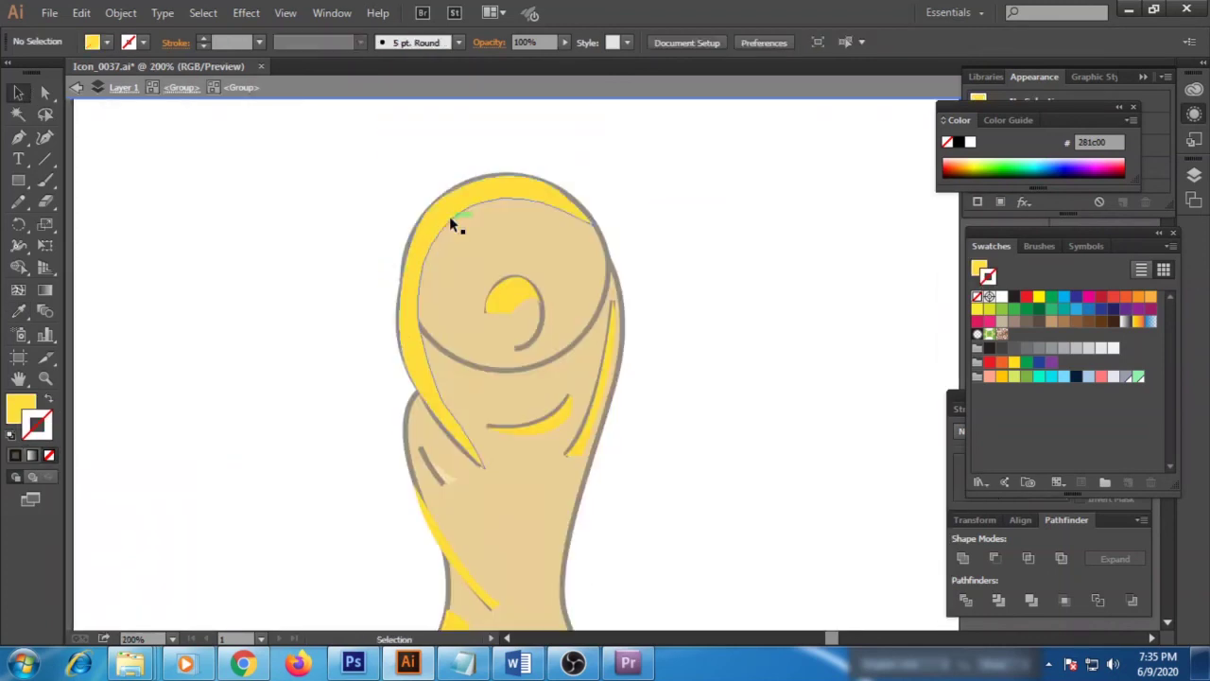
key("p")
left_click(413, 296)
left_click_drag(588, 327, 699, 242)
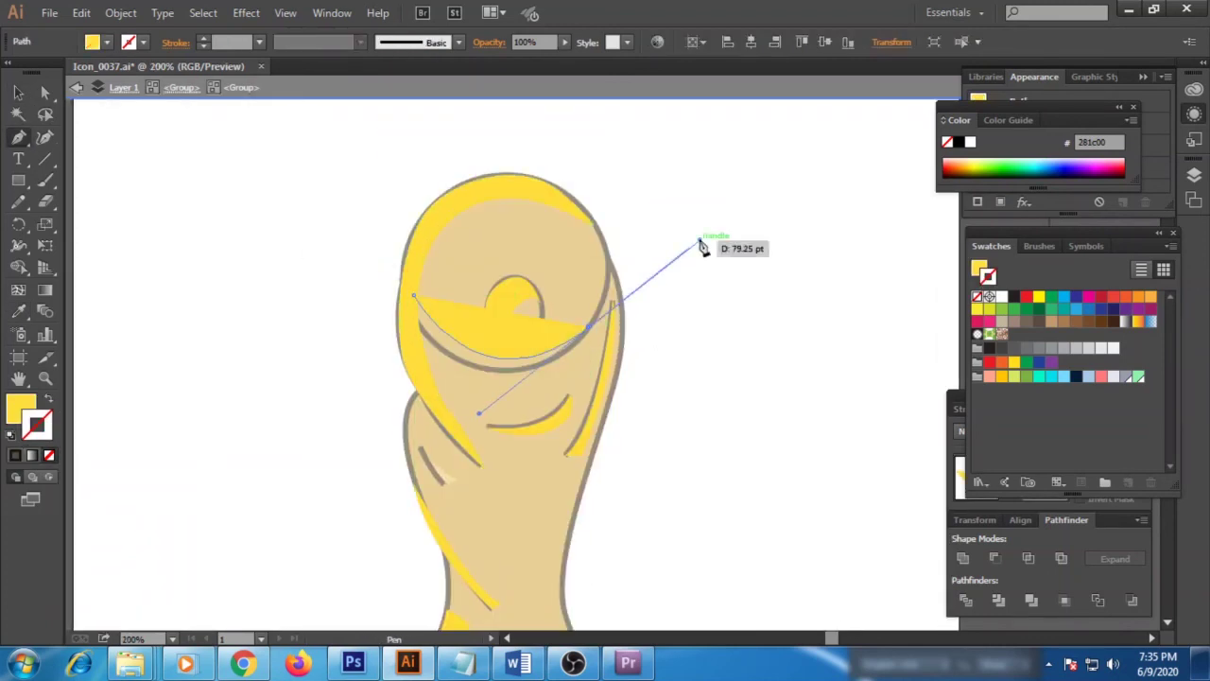
left_click_drag(442, 350, 360, 293)
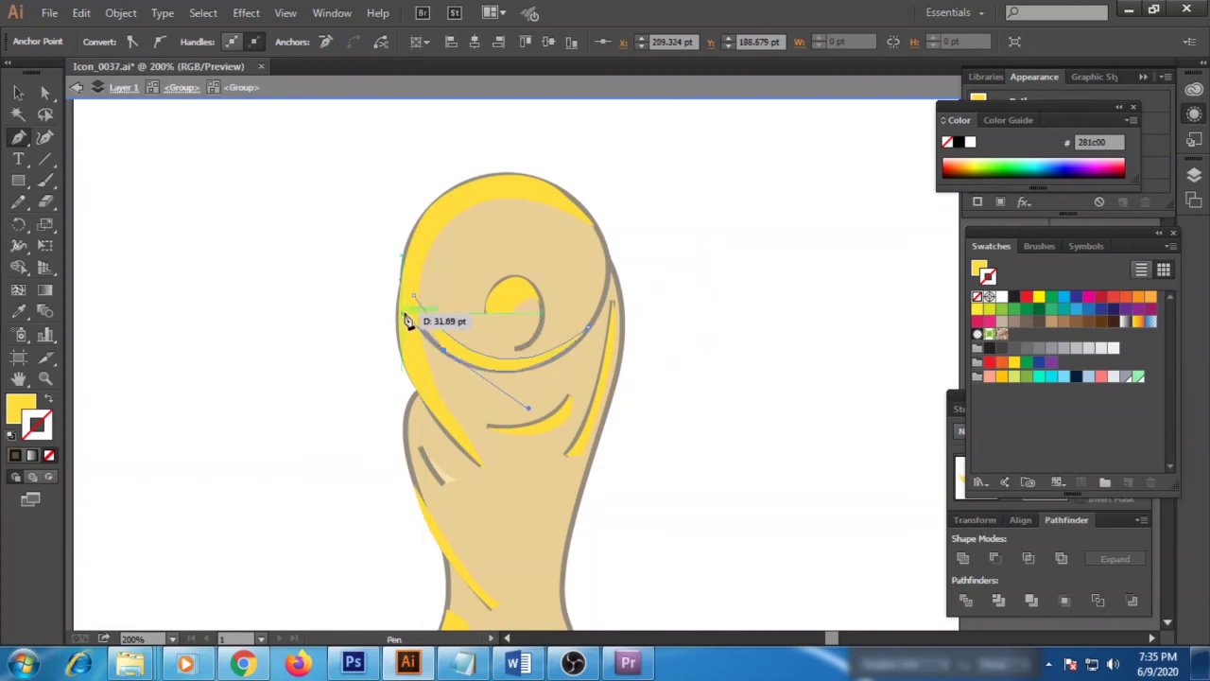
left_click(413, 296)
key("v")
double_click(270, 269)
left_click(430, 335)
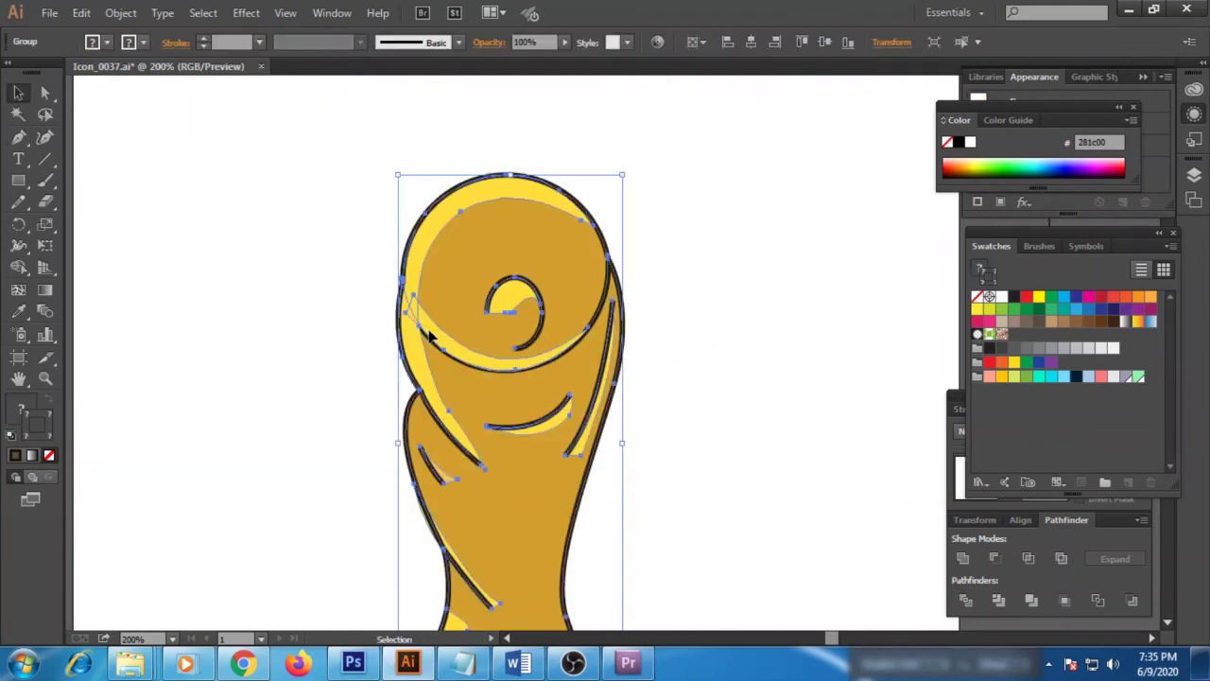
left_click(690, 375)
key("ctrl+minus")
key("ctrl+minus")
key("ctrl+minus")
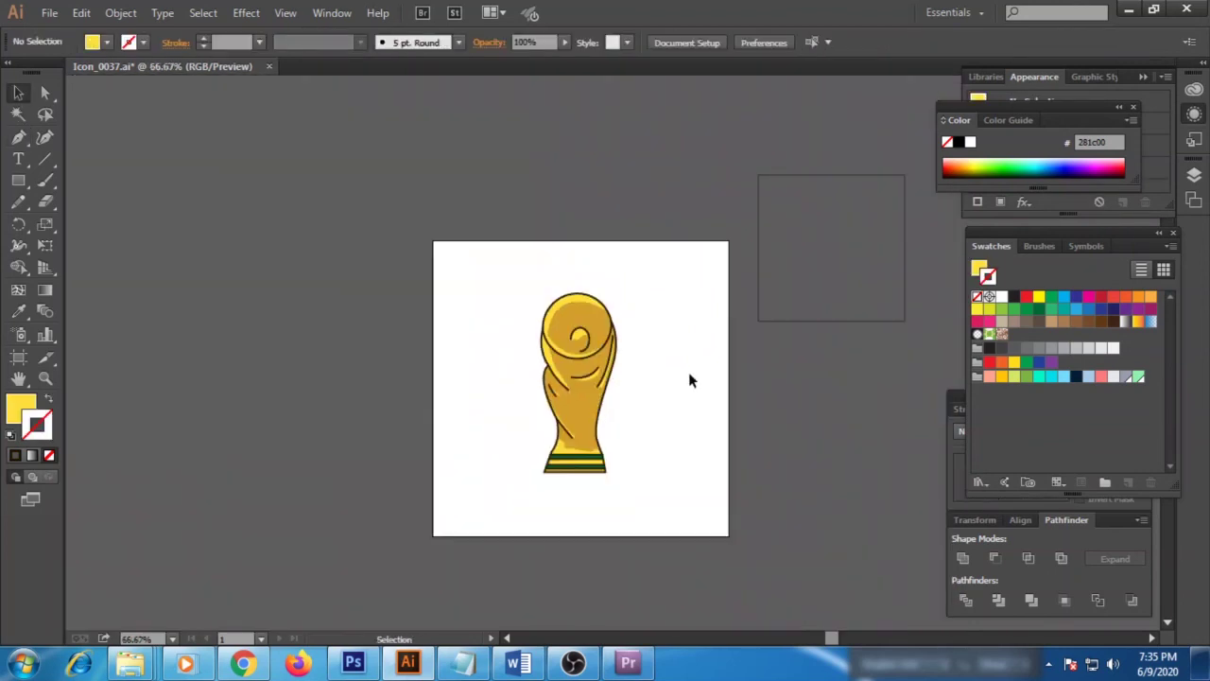